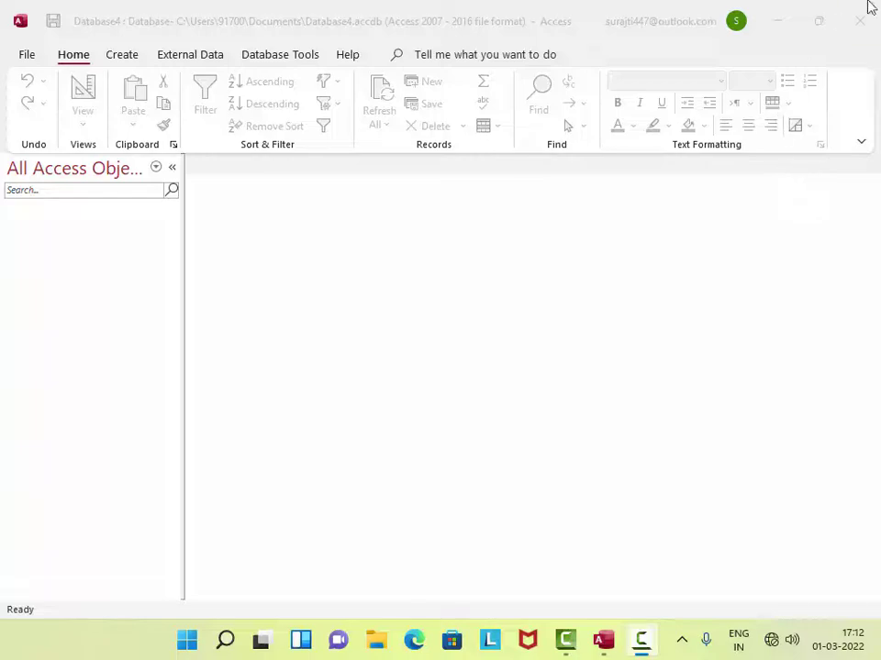
Close the empty Access database and relaunch Access from a Start search for 'a'
left_click(871, 7)
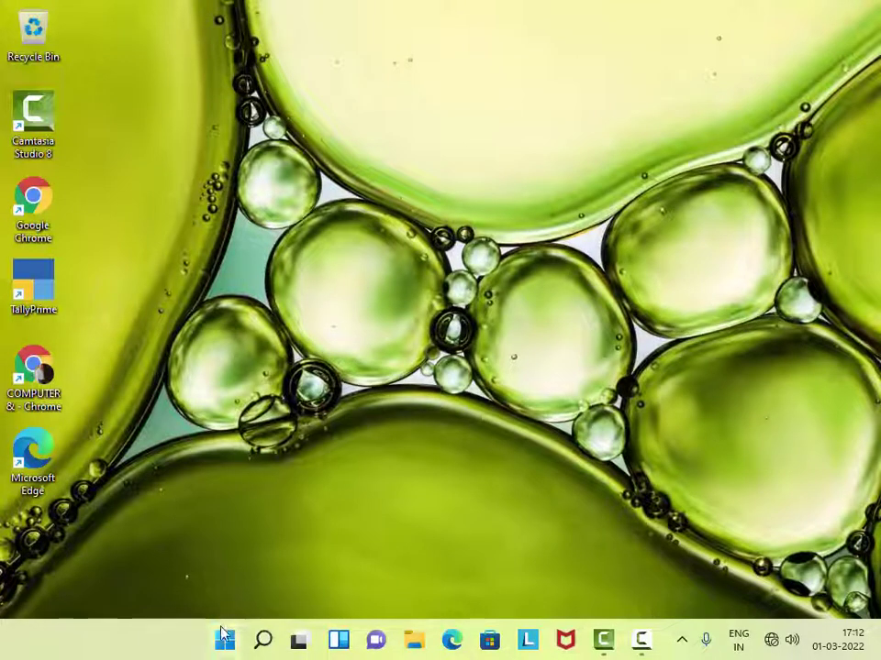
left_click(224, 640)
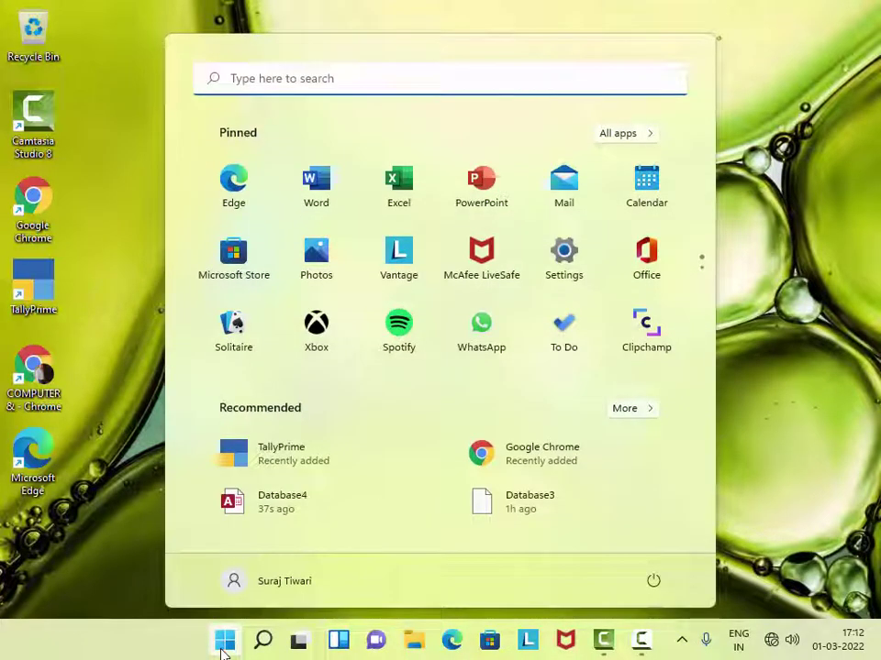
type("a")
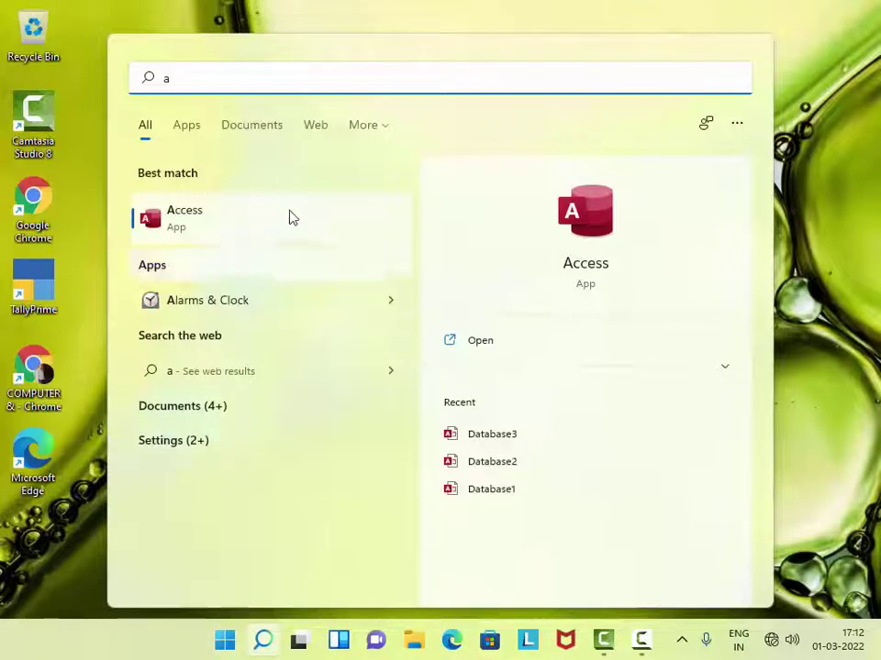
left_click(289, 218)
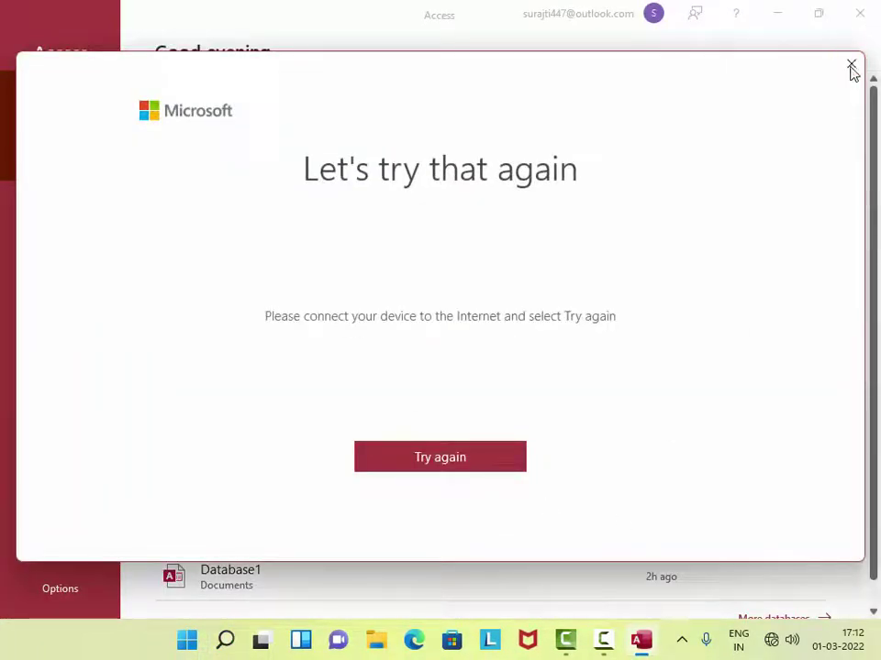
Dismiss the connection error and create the blank database Database5
left_click(851, 65)
left_click(255, 166)
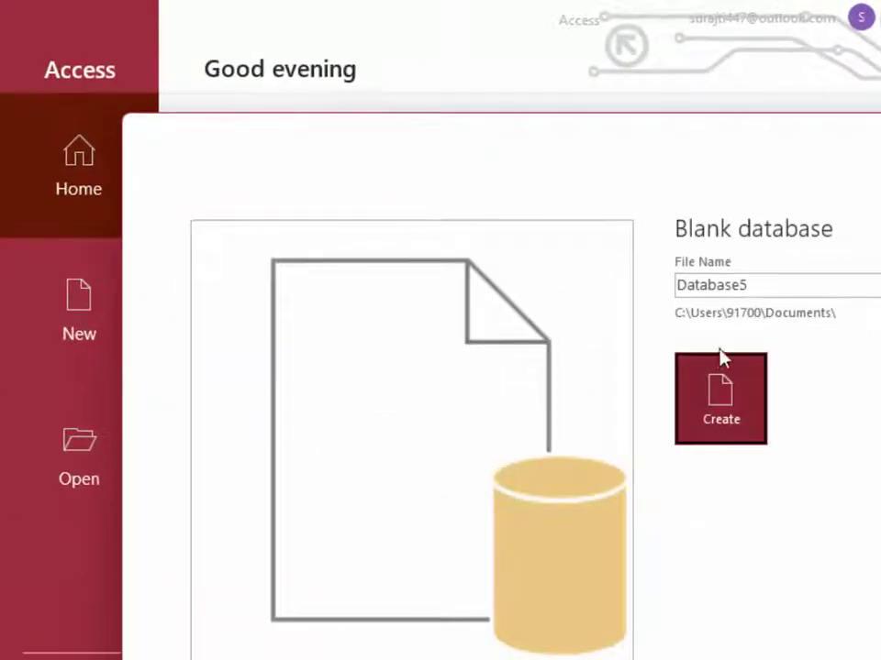
left_click(718, 384)
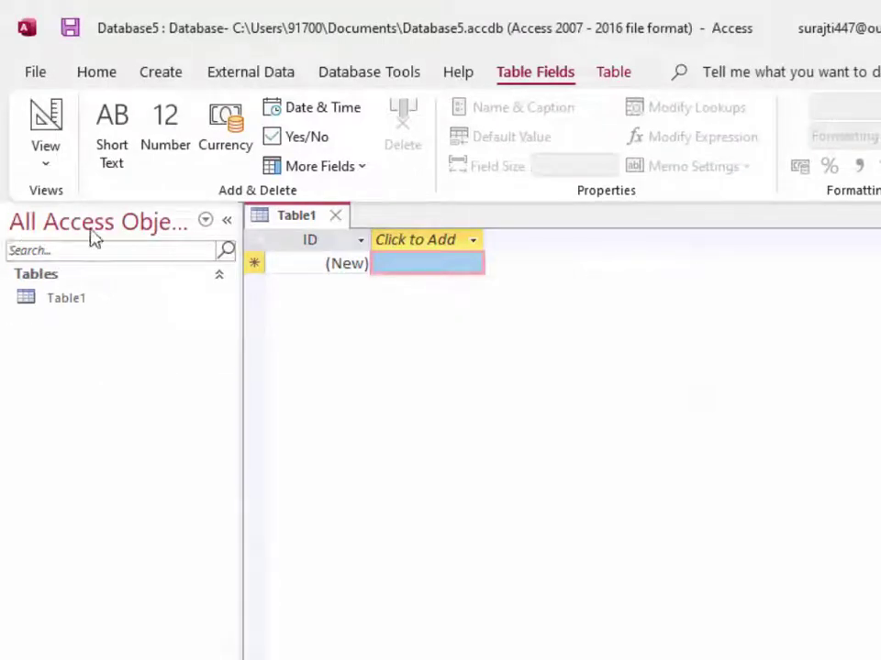
Close the default Table1 and start a new query, Query1, in Query Design
left_click(336, 217)
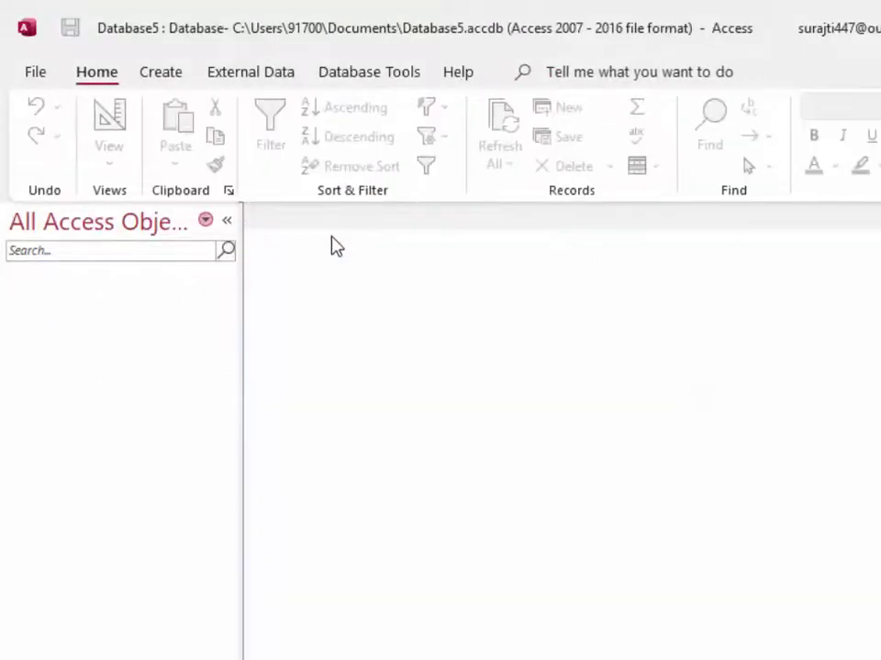
left_click(162, 74)
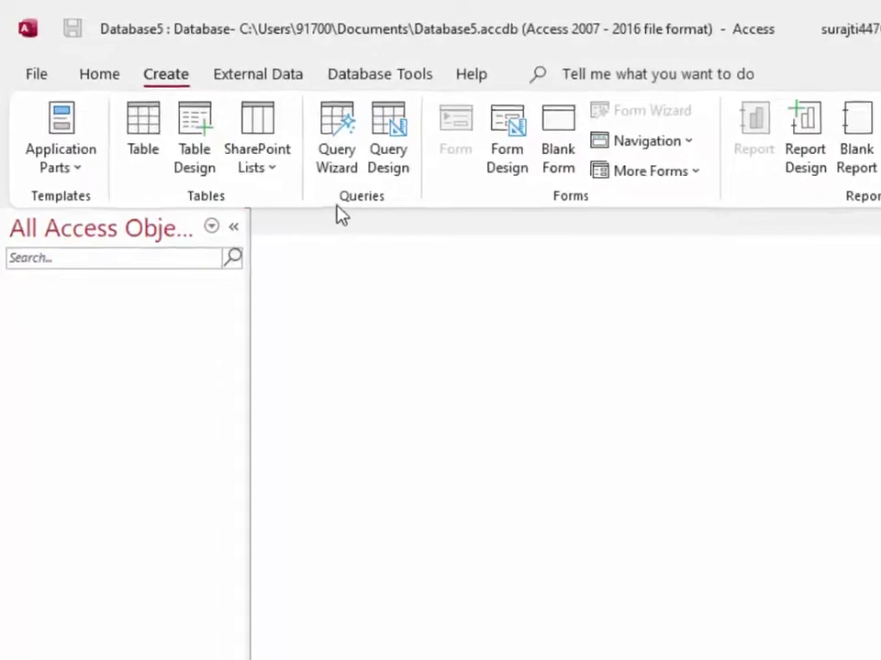
left_click(486, 184)
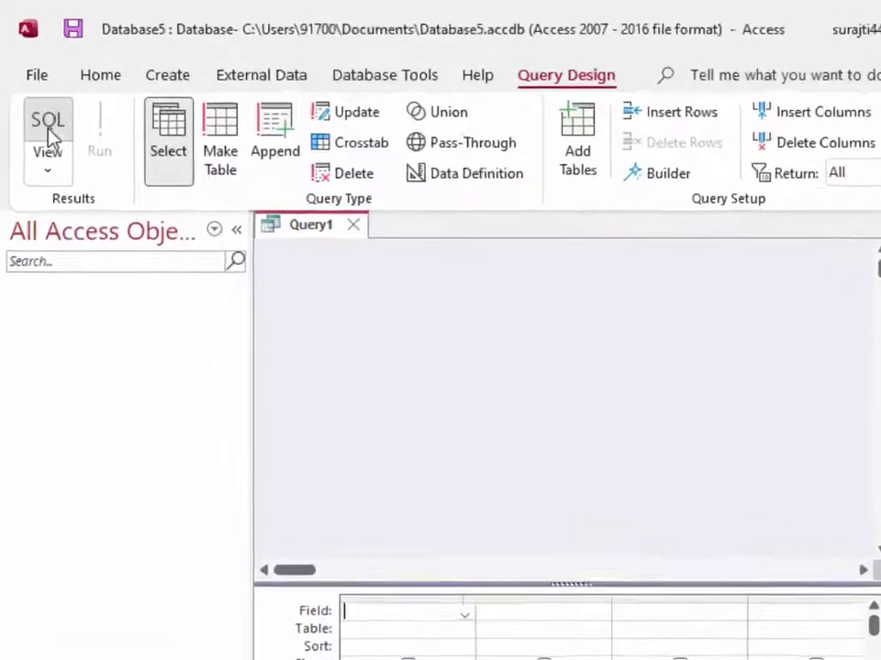
Switch Query1 to SQL view and delete the default 'SELECT;' text
left_click(36, 96)
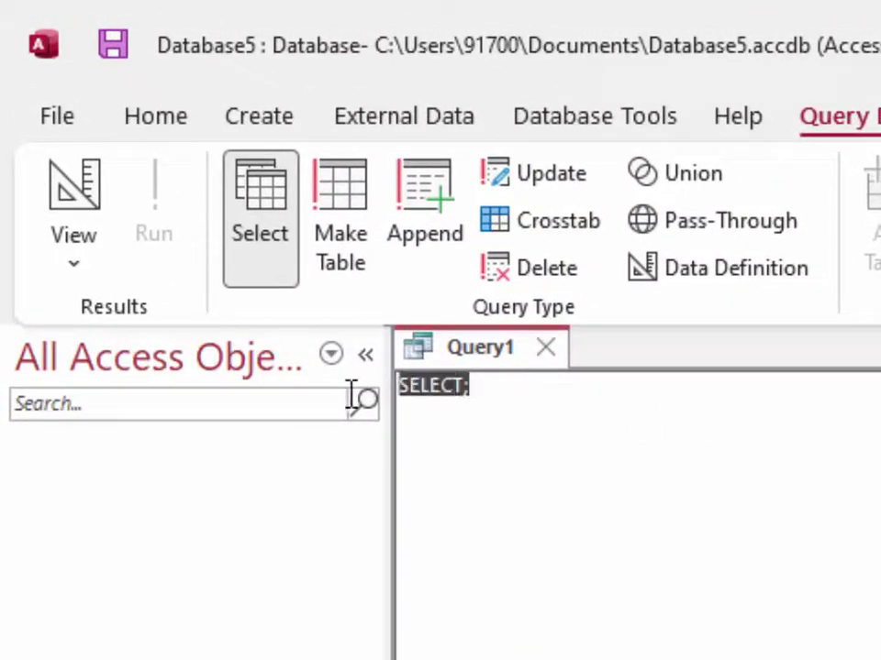
key("Delete")
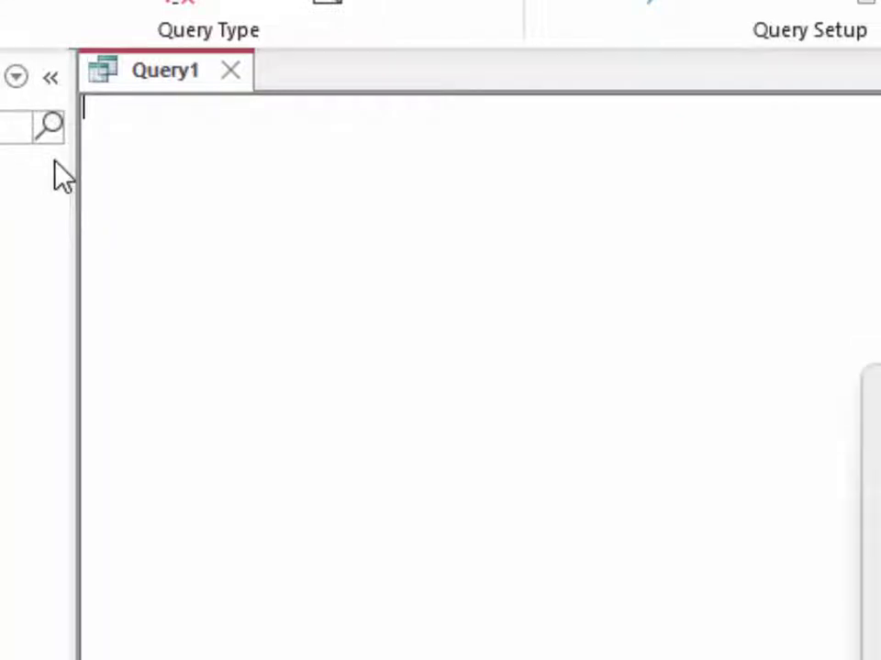
left_click(84, 107)
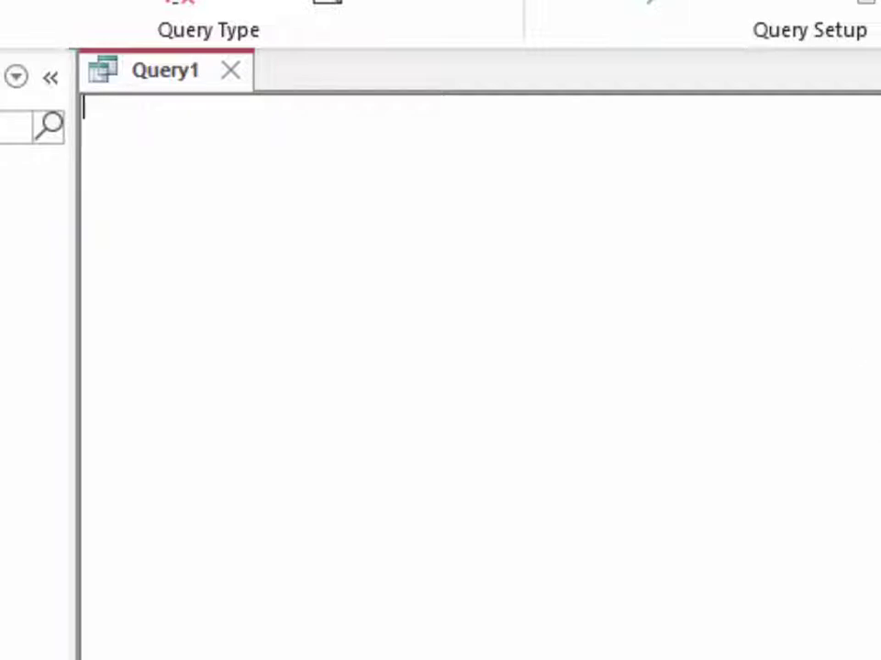
Write 'Create table Class(' with 'Student Id' on the following line
type("S")
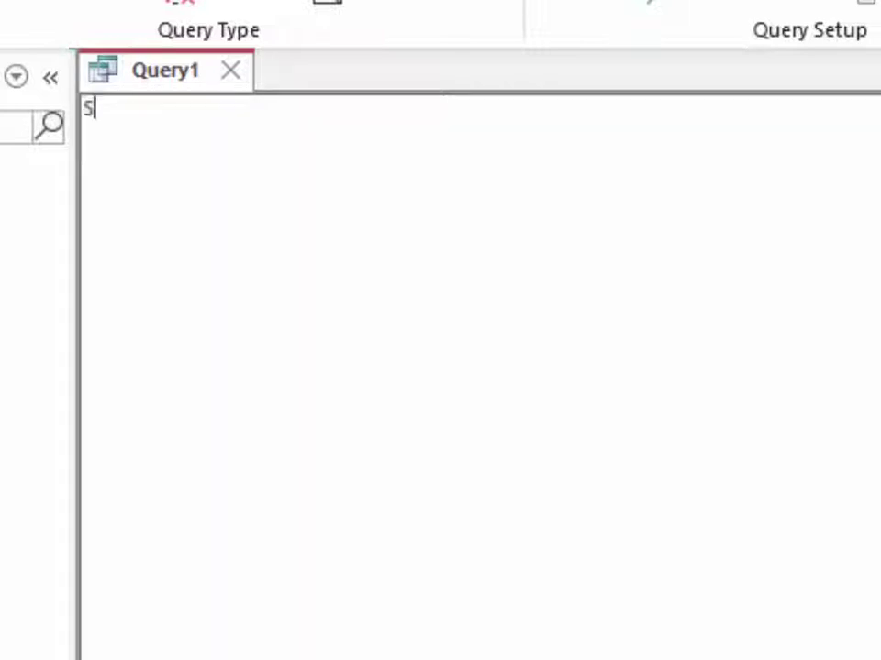
type("tud")
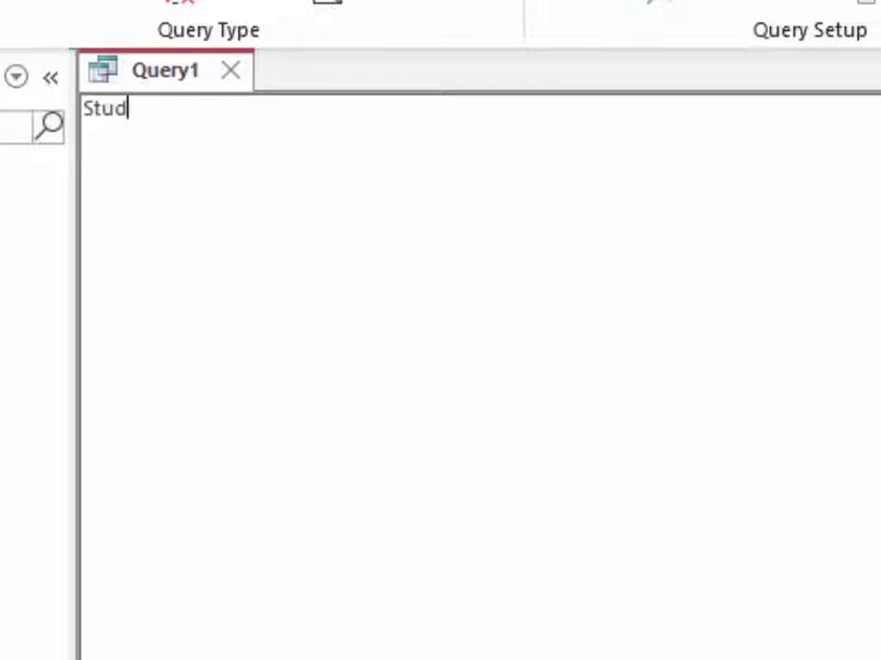
type("ent")
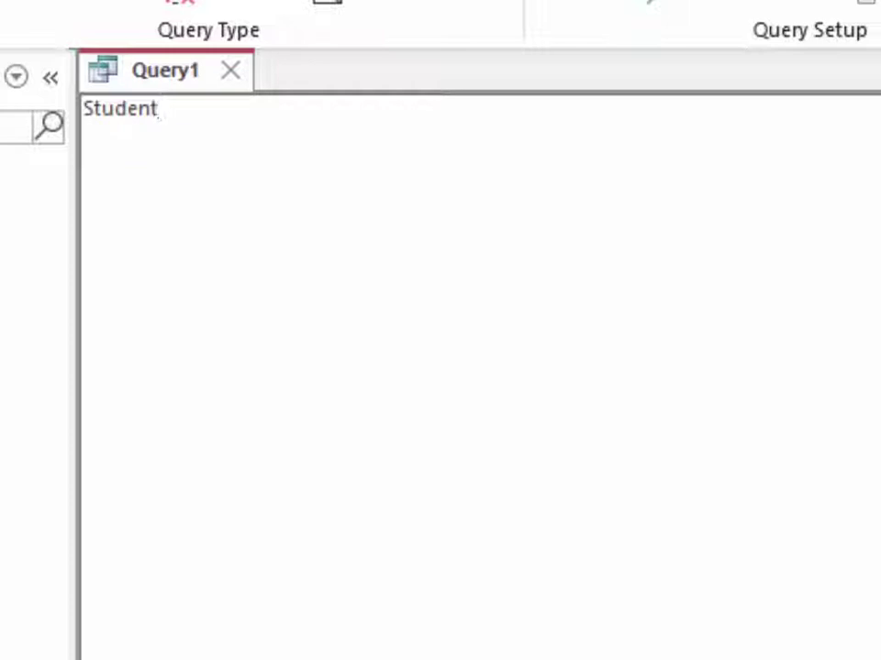
type(" I")
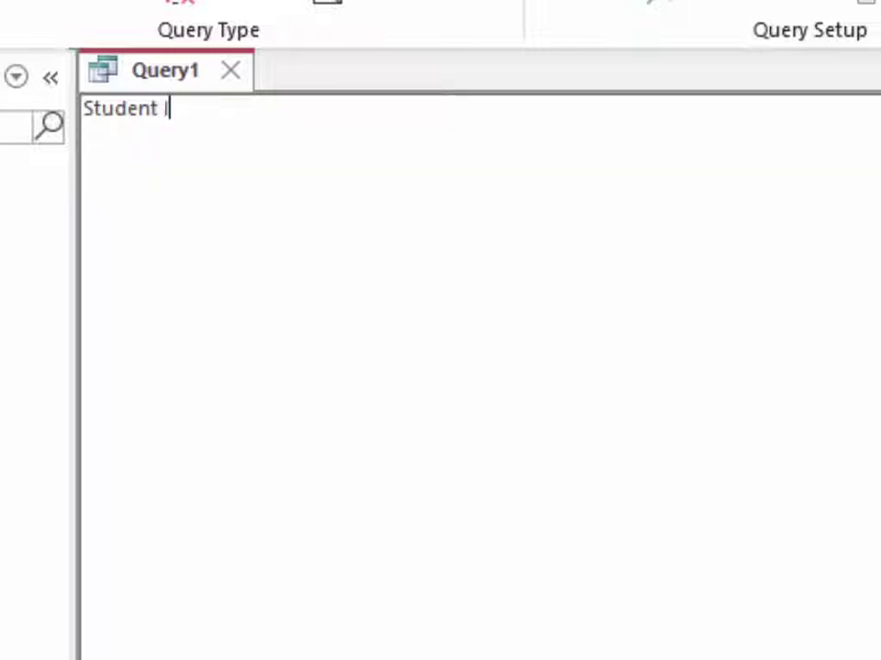
type("d")
type("Crea")
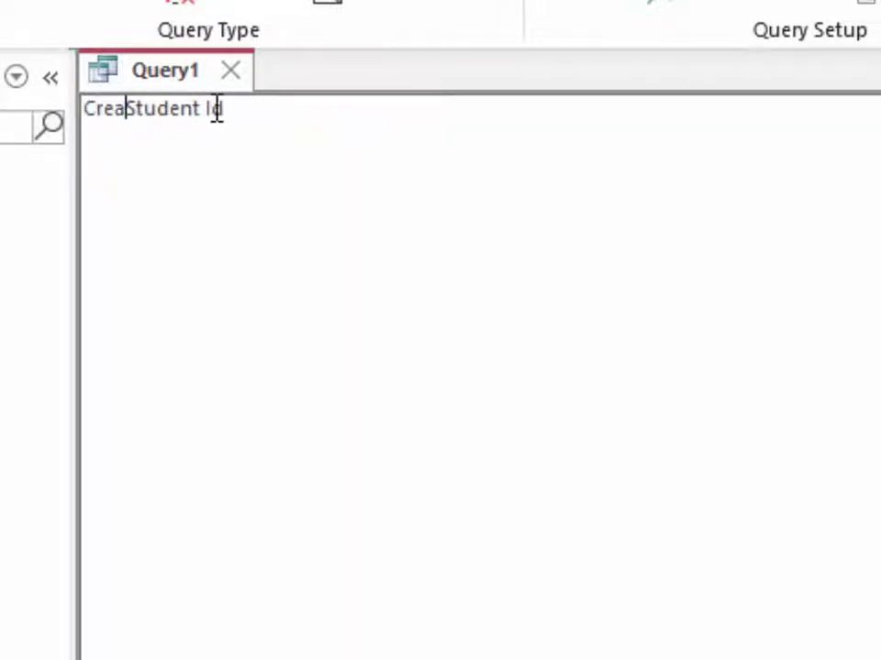
type("te t")
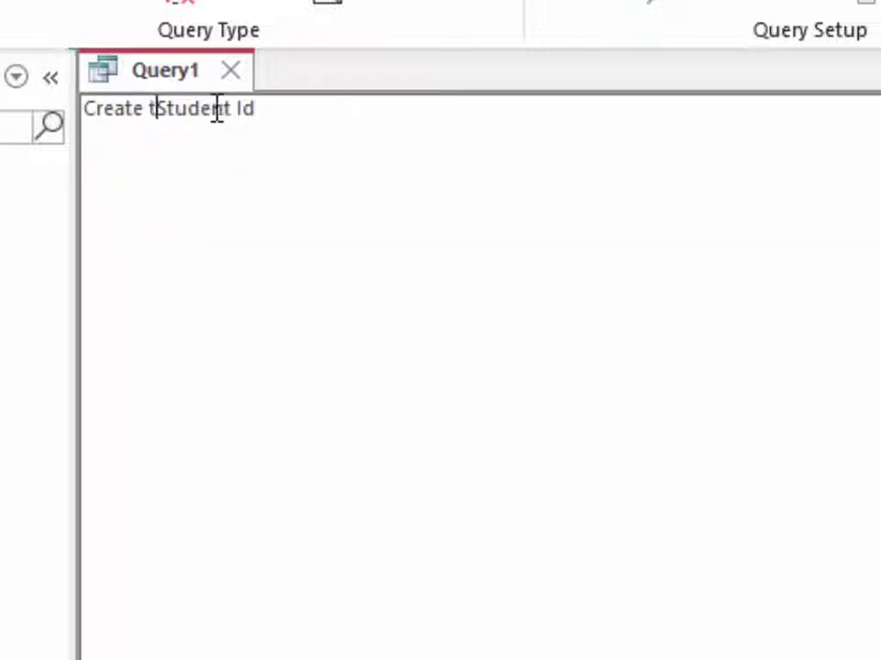
type("able")
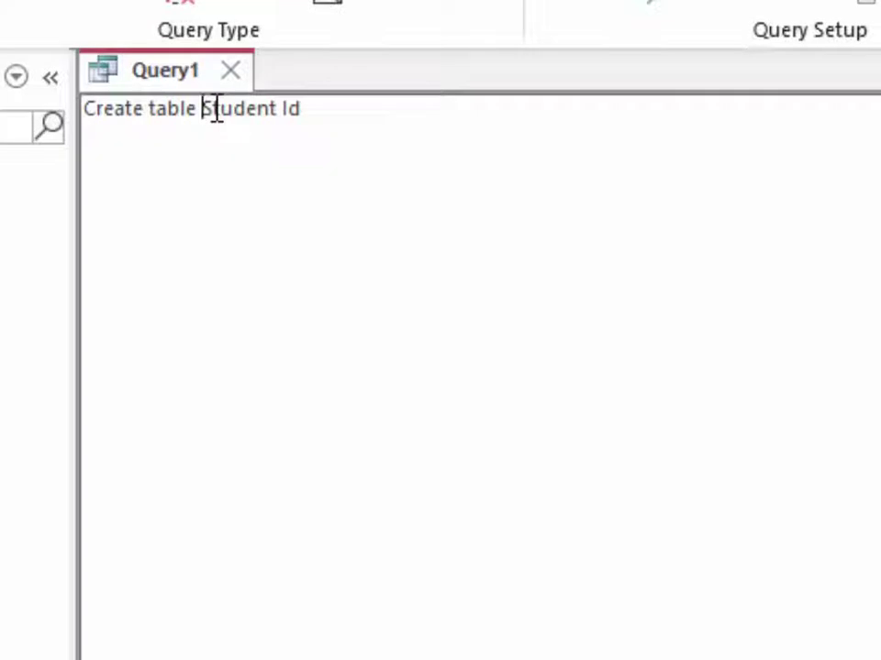
type(" C")
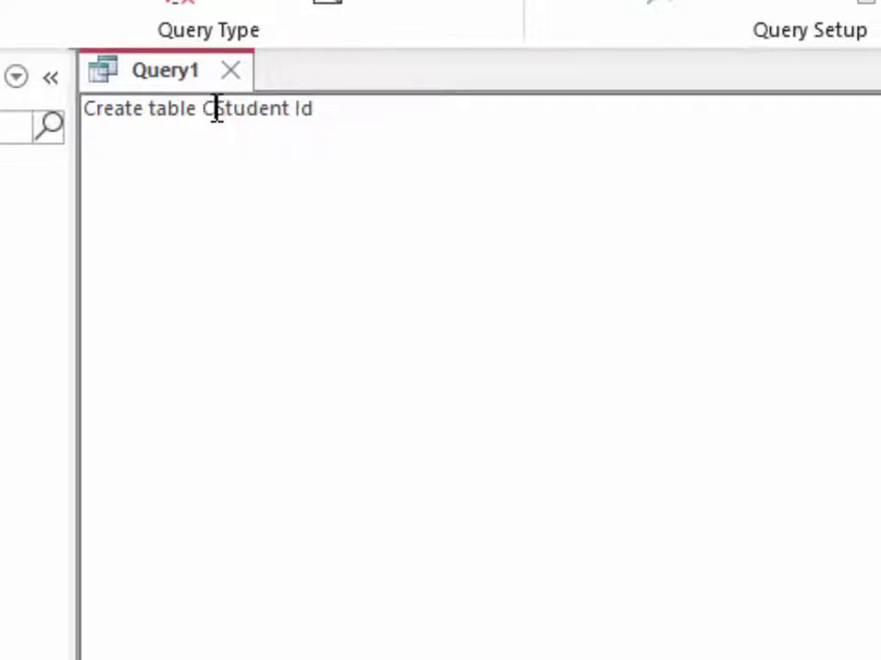
type("ass")
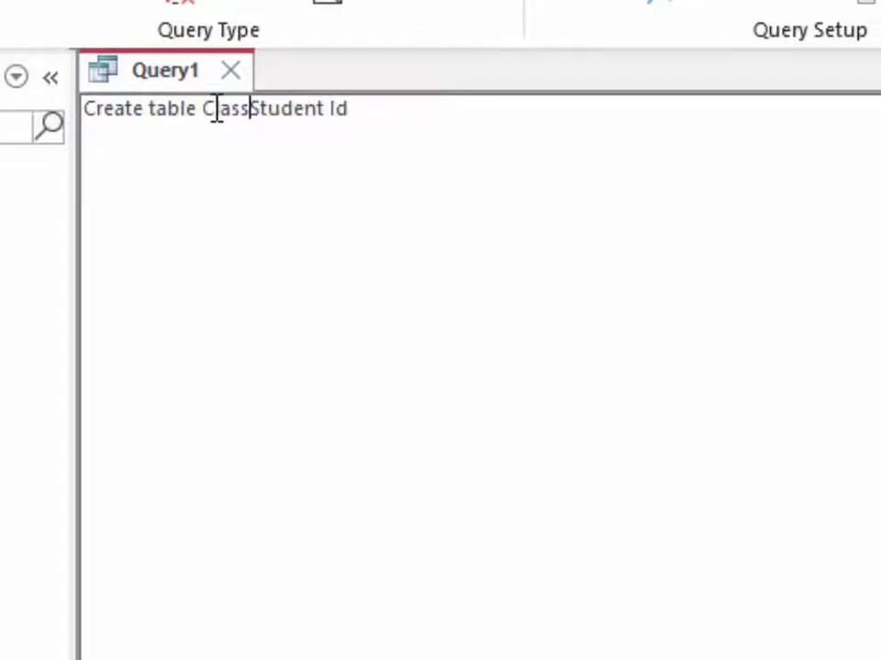
type("(")
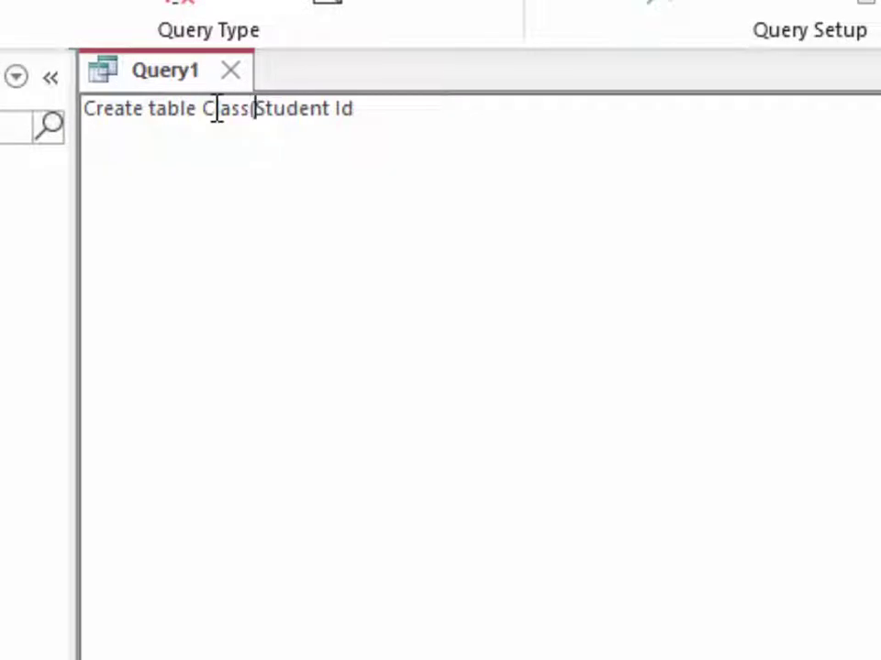
key("Return")
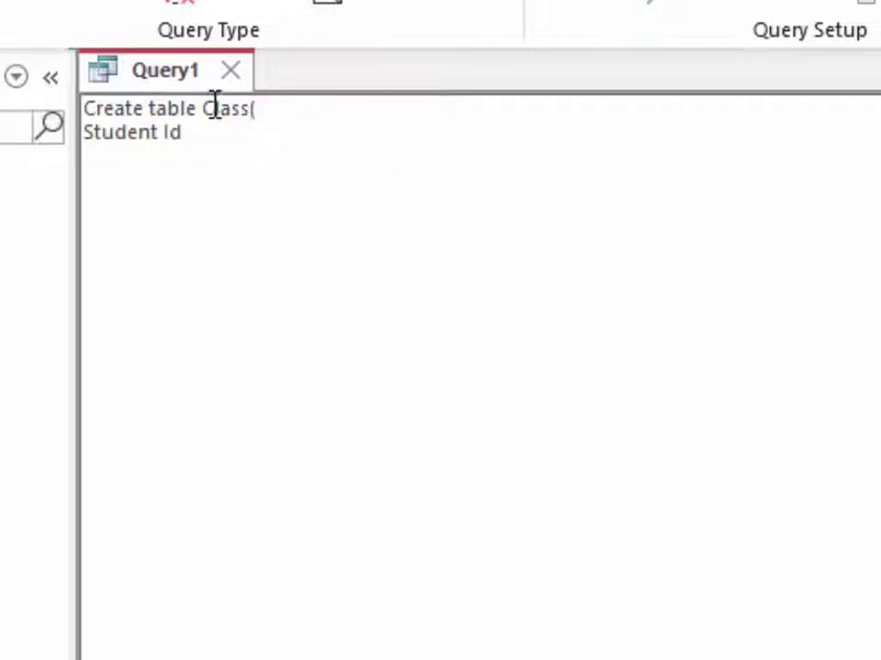
left_click(198, 137)
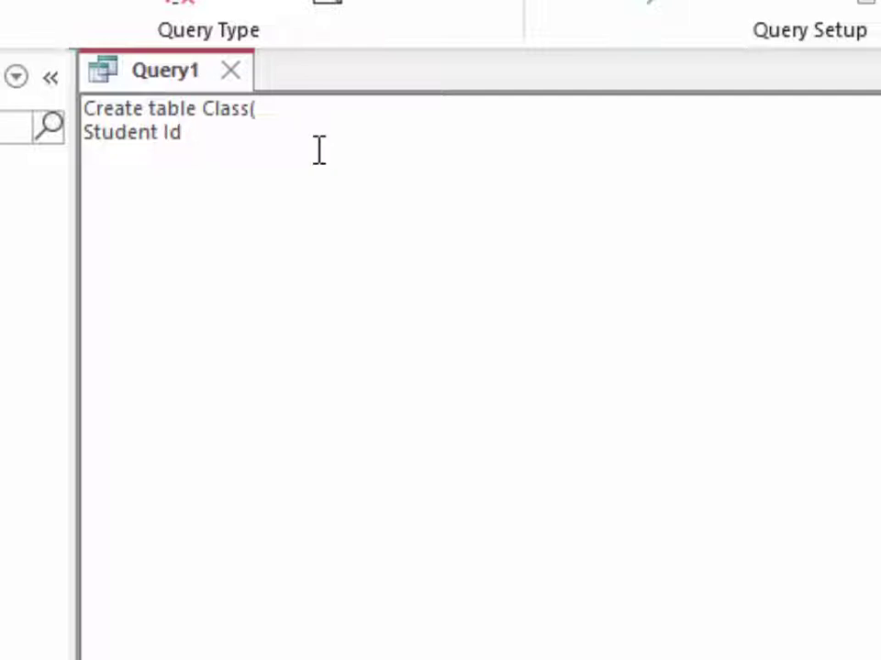
Define Student Id as text and Name as varchar(10), closing the statement with ')'
type(" text")
type(",")
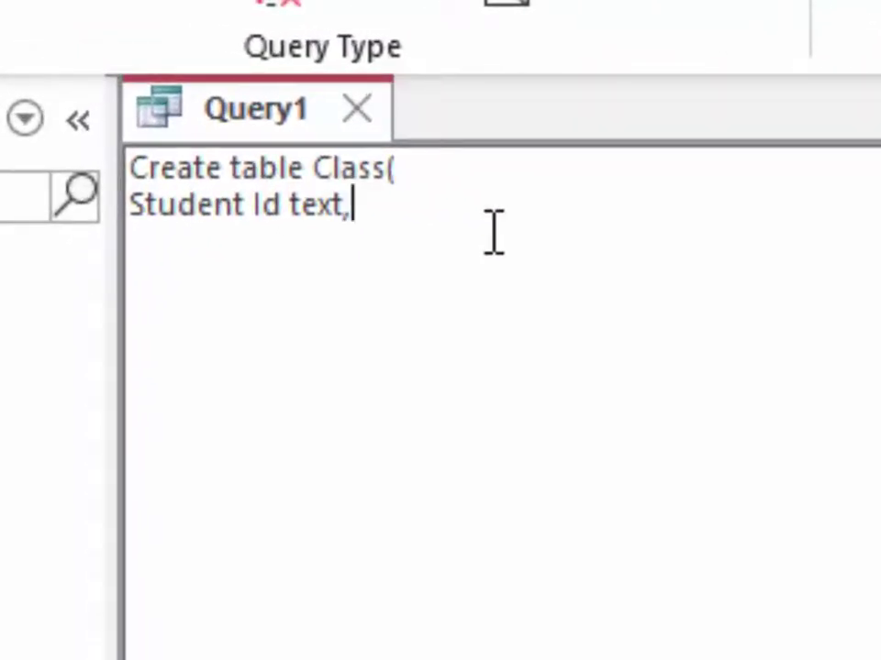
key("Return")
type("N")
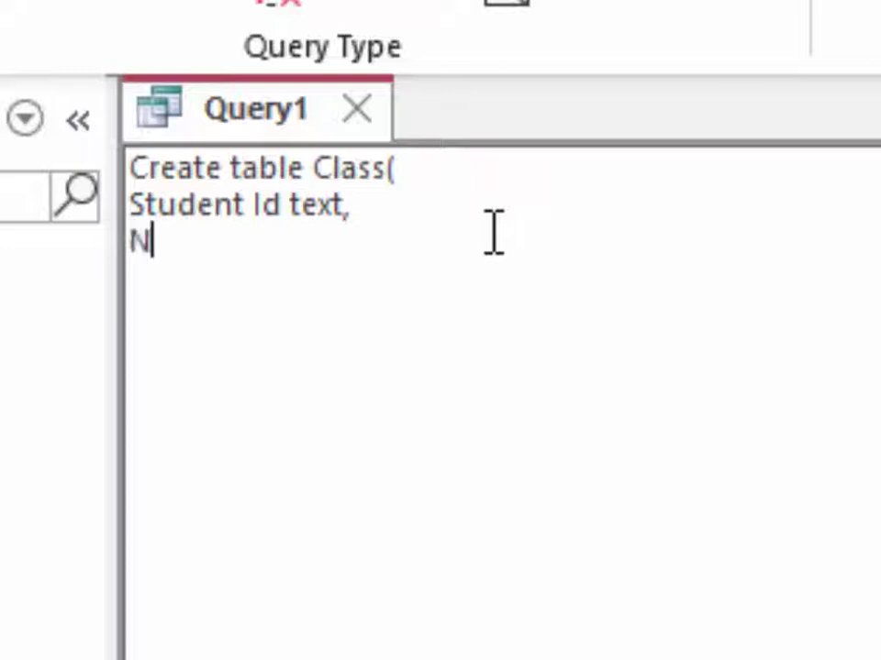
type("ame")
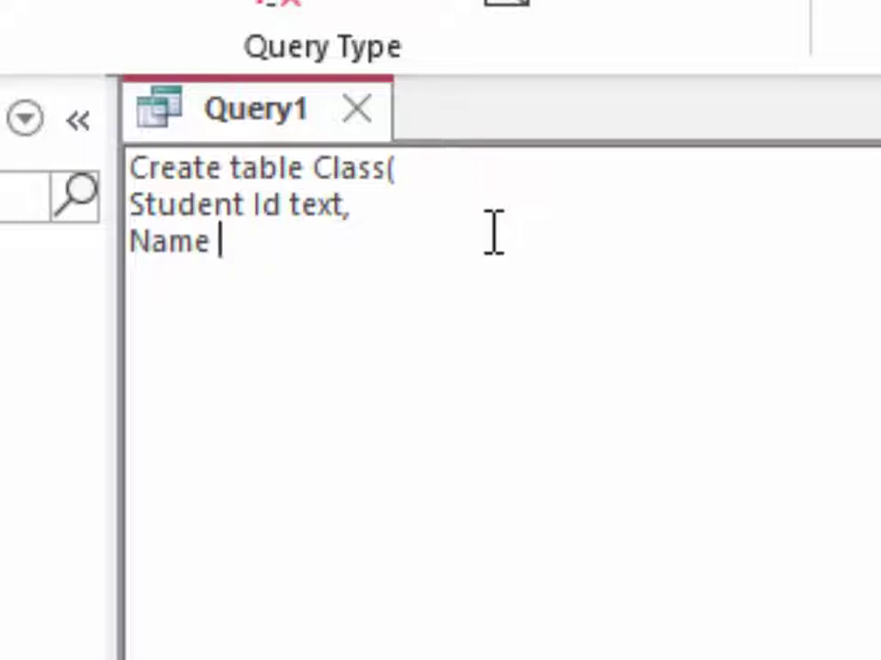
type("varc")
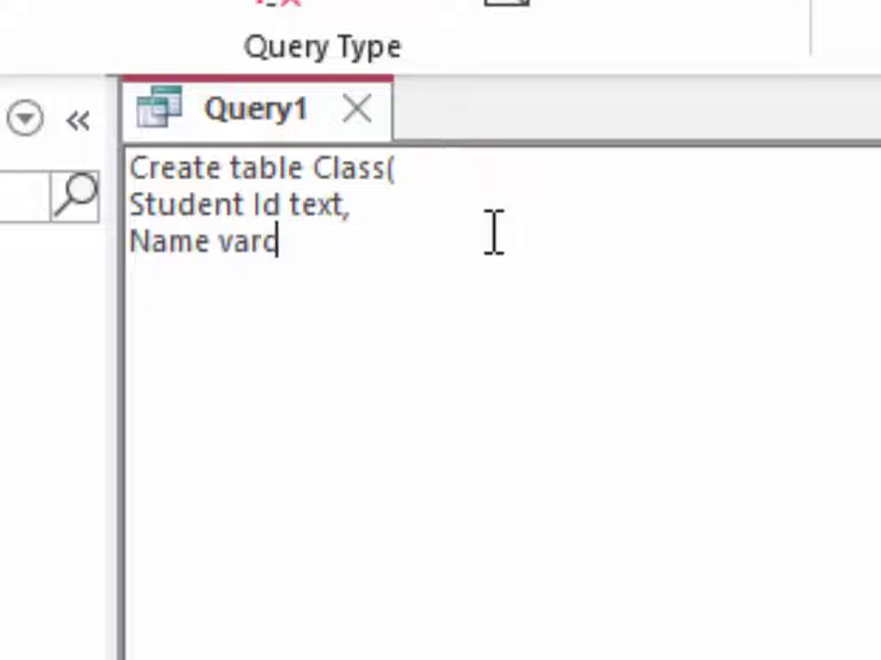
type("har")
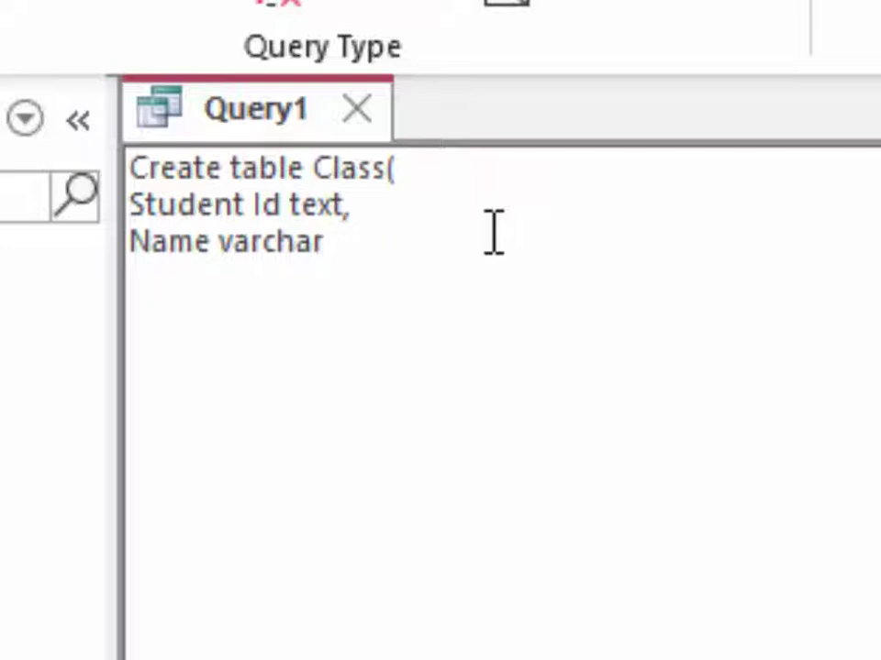
type("(")
type("10)")
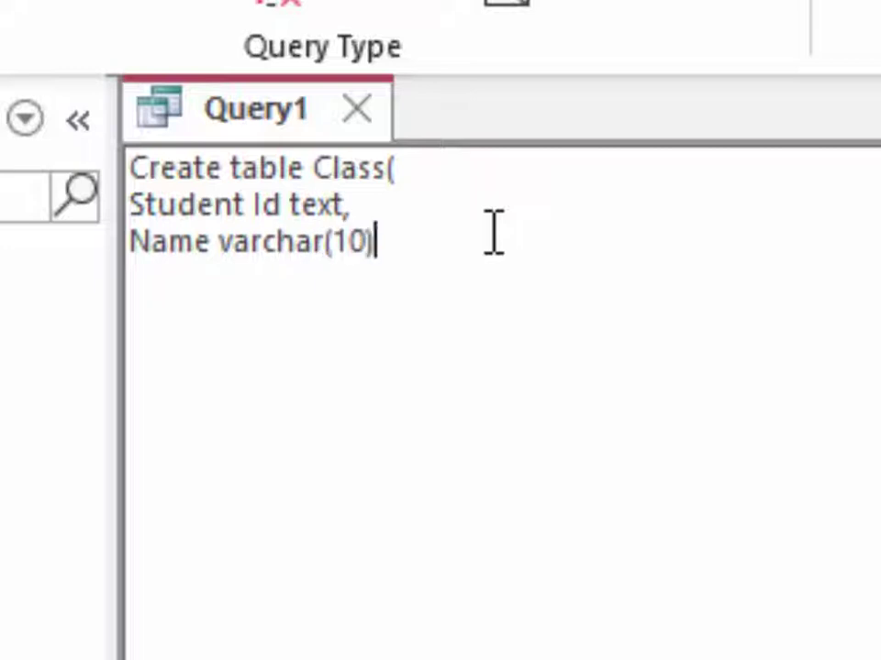
key("Return")
type(")")
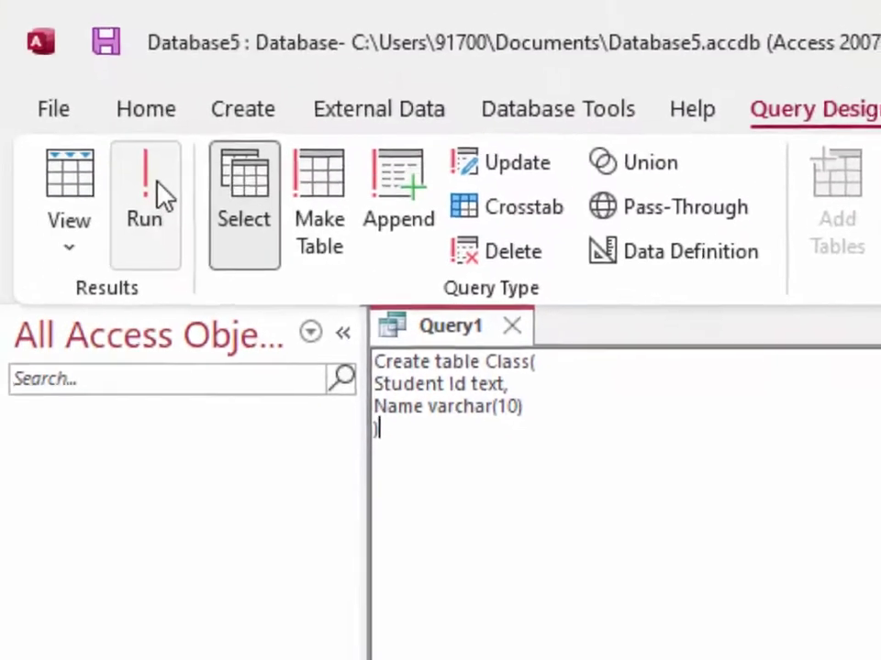
After a syntax error, rename the field to Student_Id and rerun the statement to create Class
left_click(158, 184)
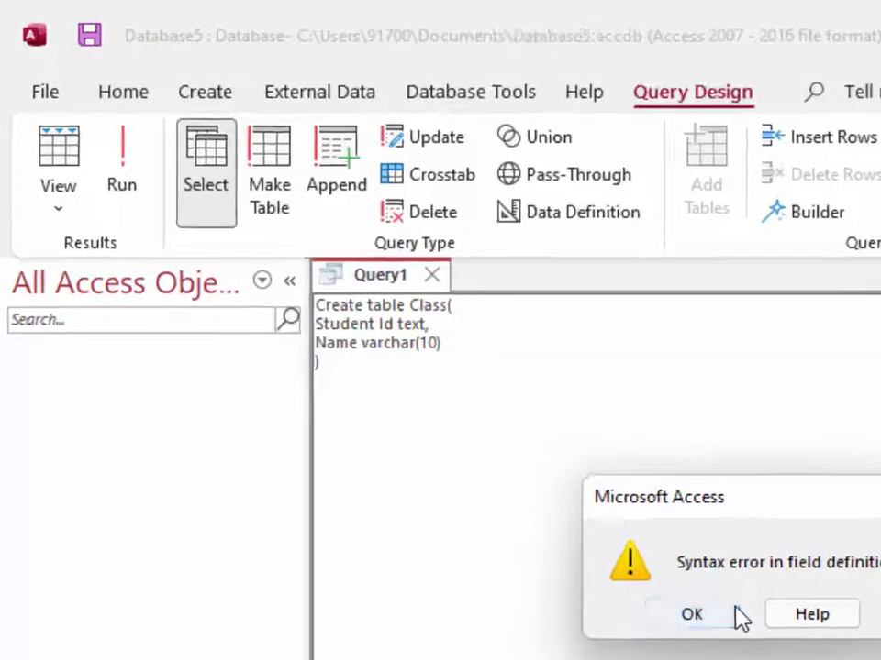
left_click(674, 569)
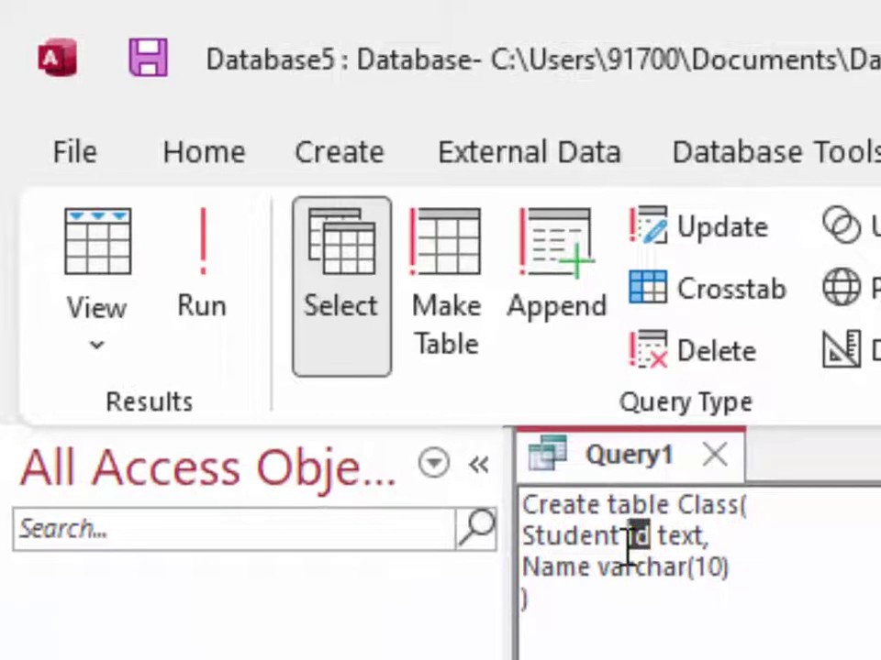
left_click(627, 540)
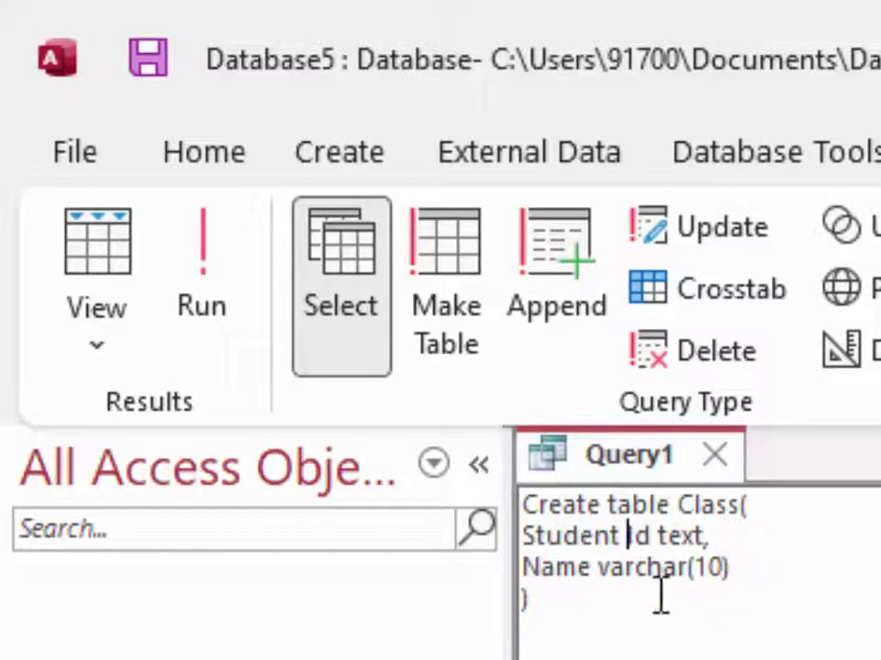
key("BackSpace")
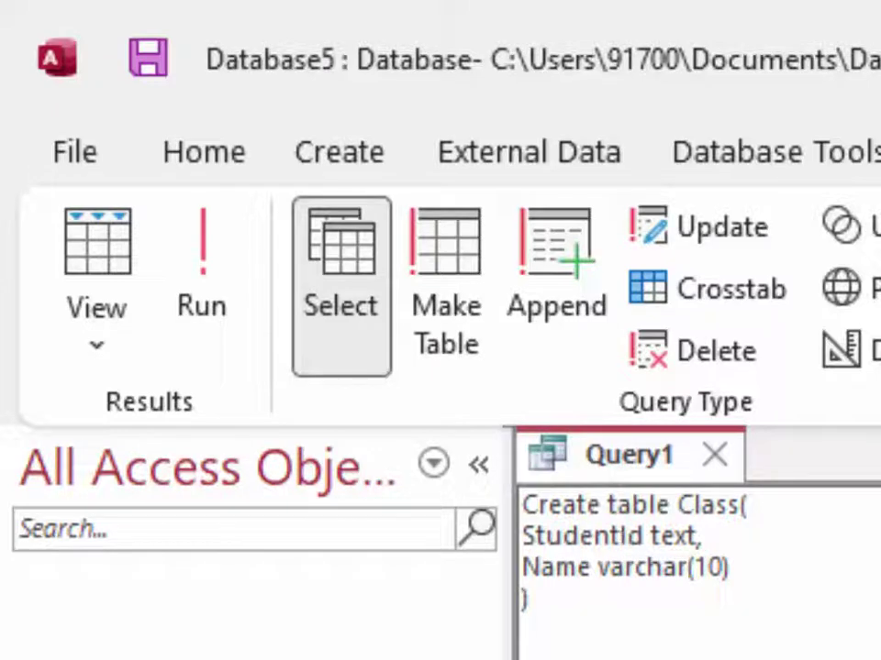
type("_")
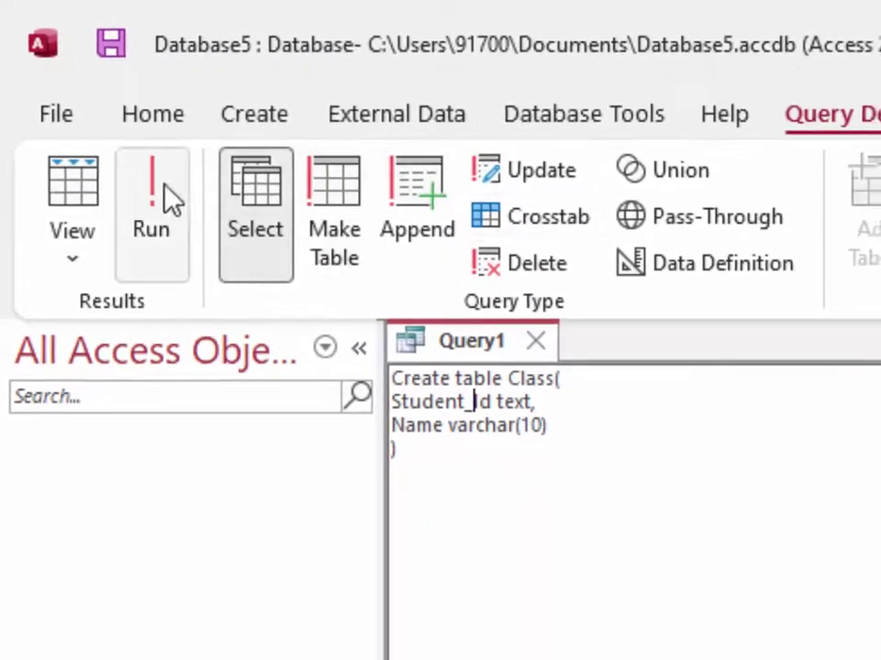
left_click(174, 208)
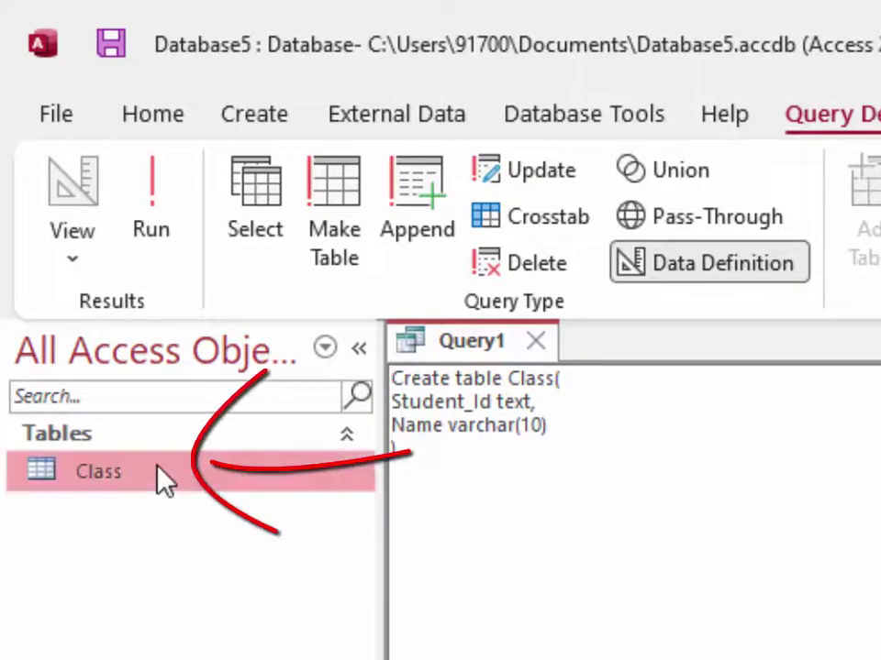
Enter records V001 'Ram' and V002 'Shyam' in the Class datasheet and save
double_click(160, 477)
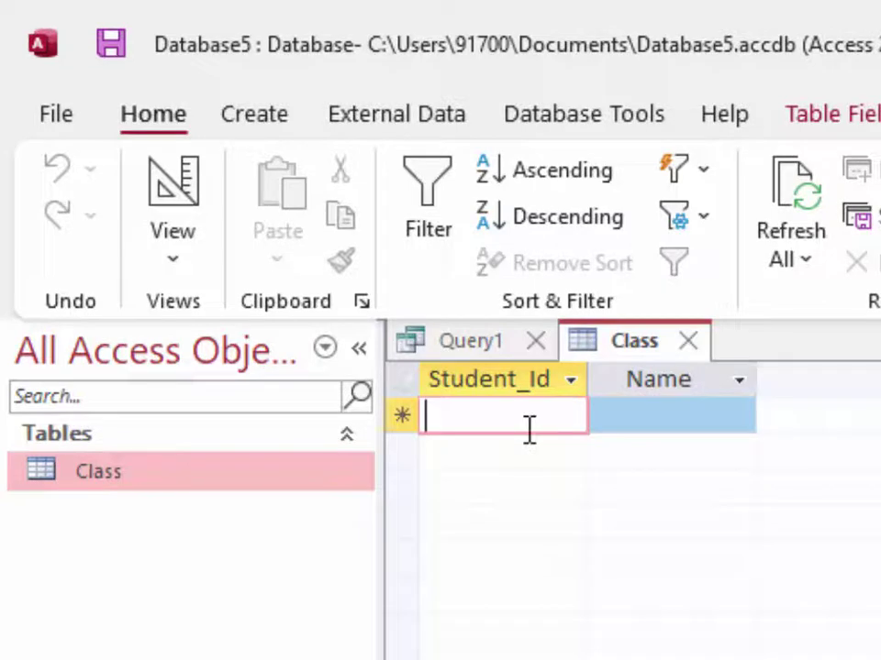
type("V")
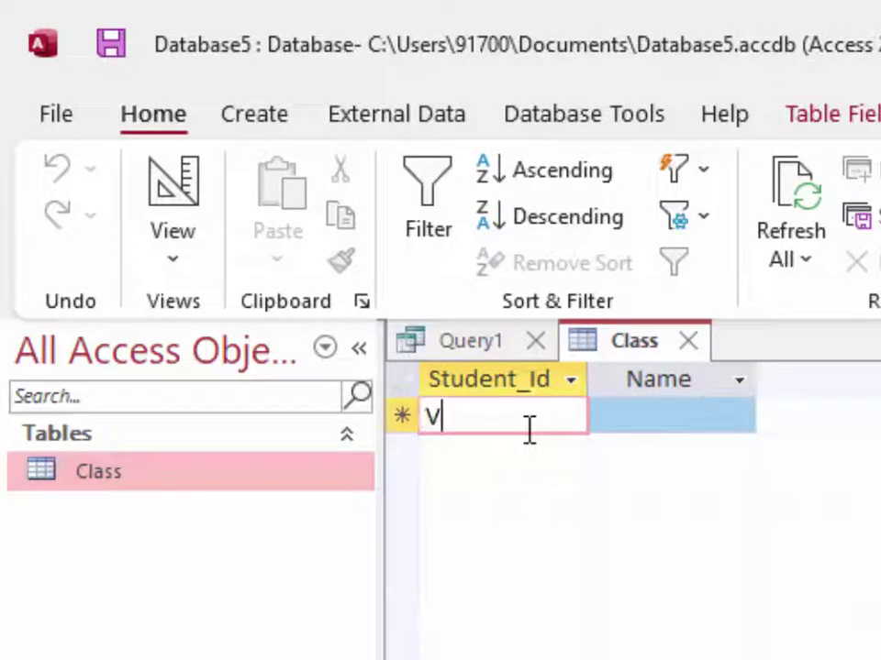
type("001")
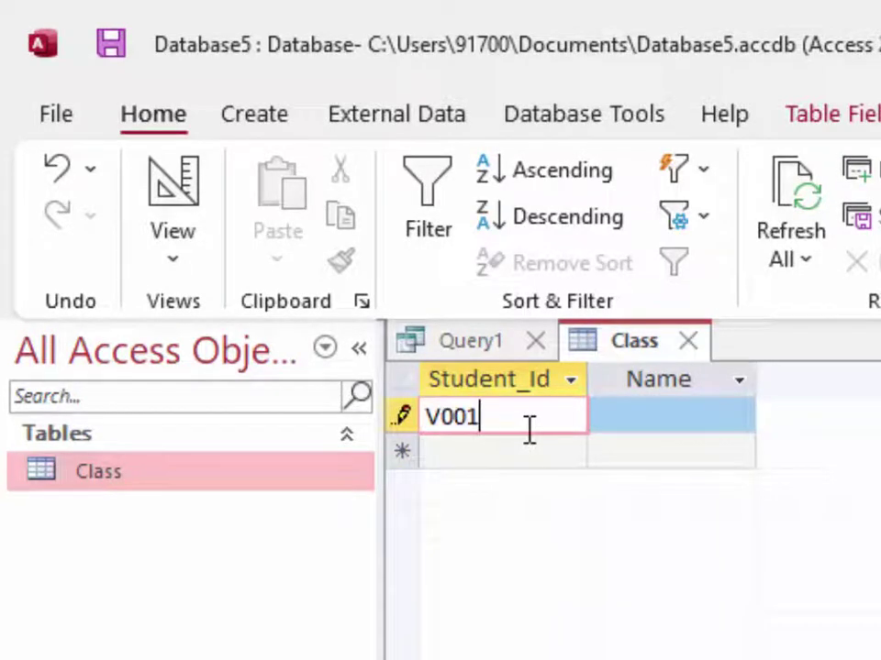
key("Tab")
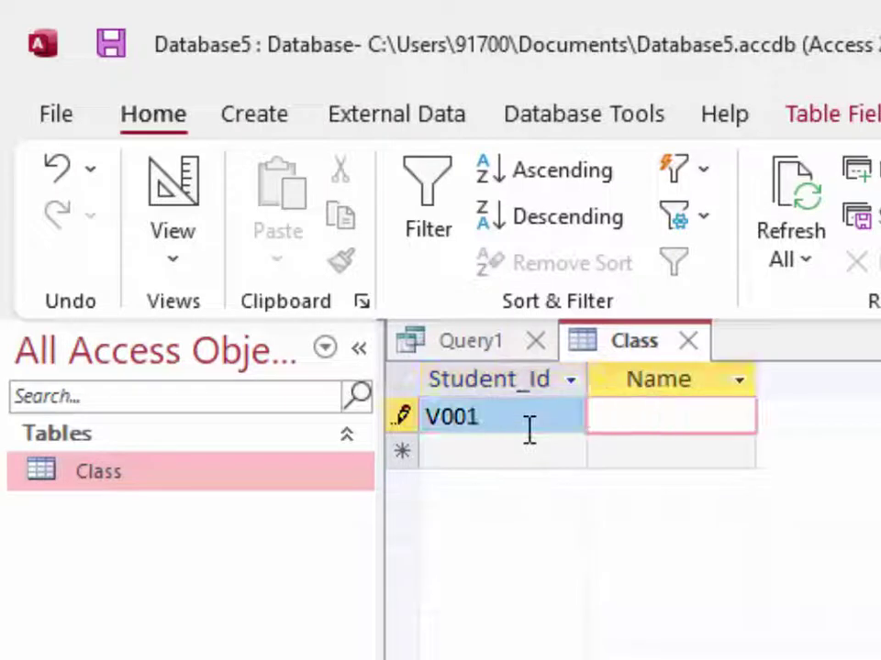
type("Ra")
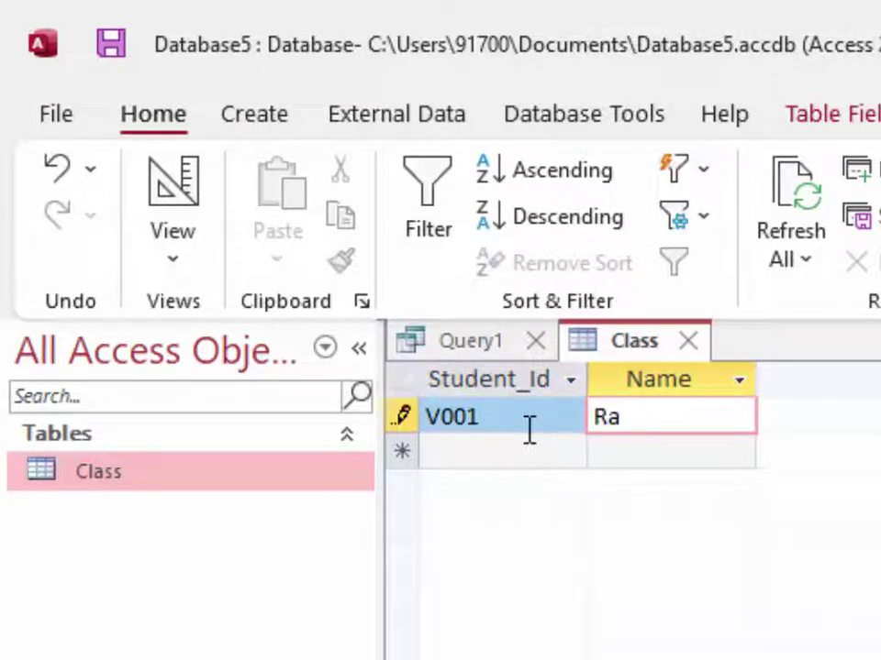
type("m")
key("Tab")
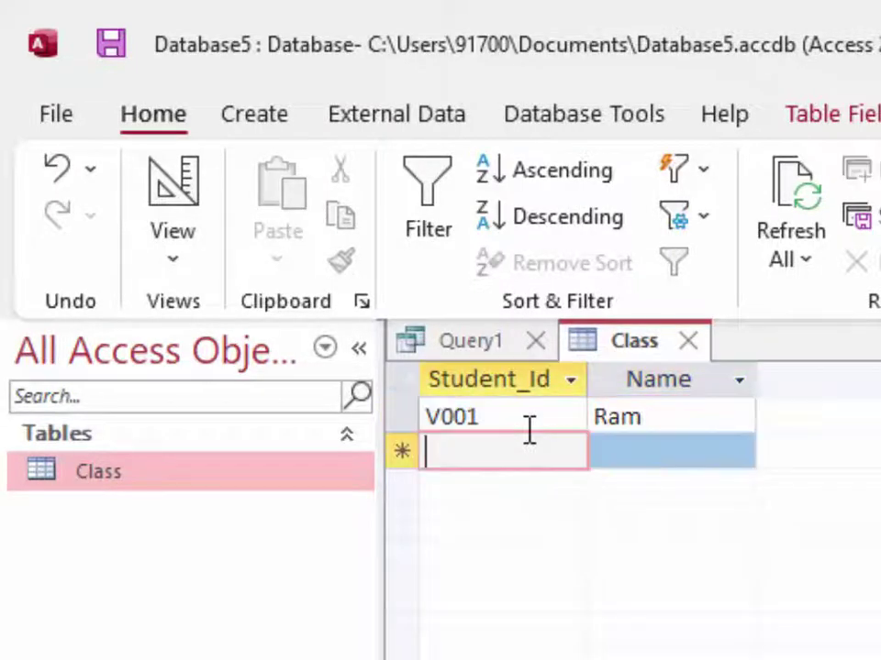
type("V")
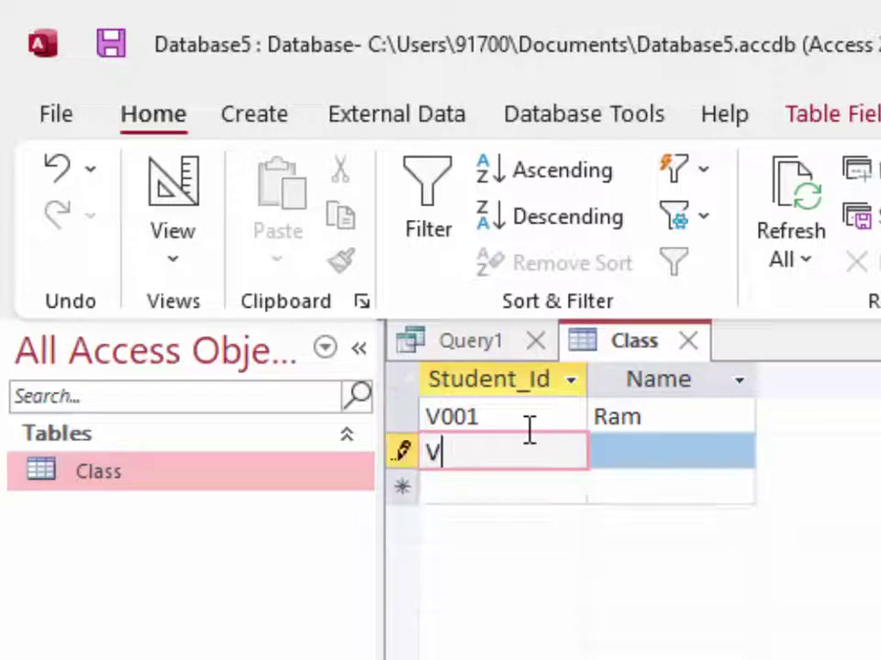
type("002")
key("Tab")
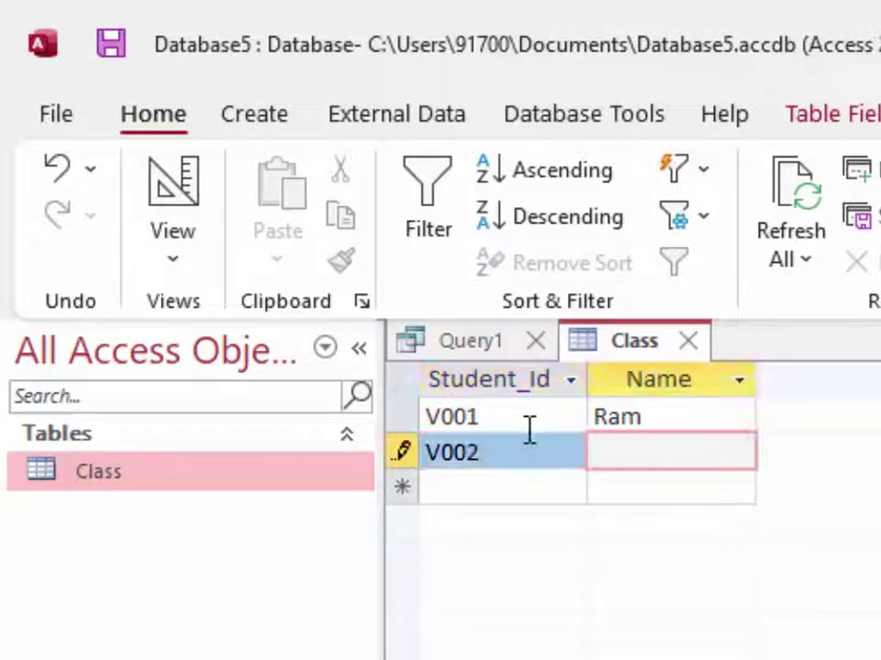
type("Sh")
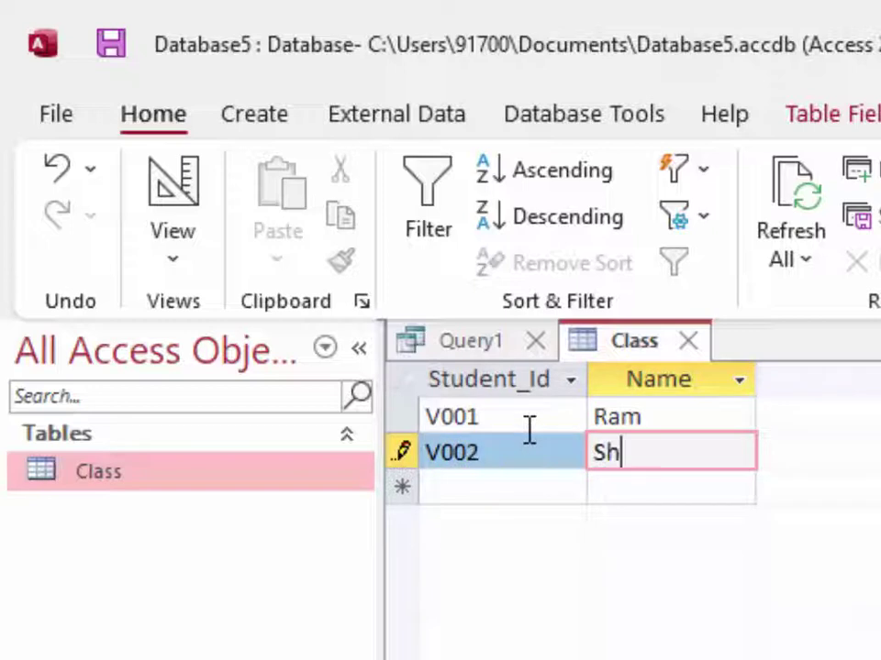
type("yam")
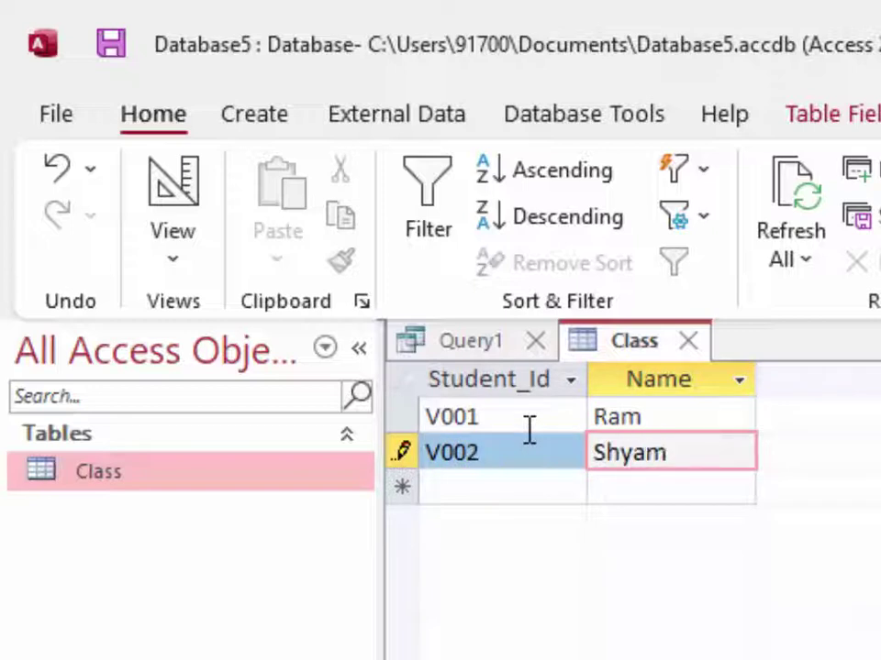
left_click(111, 43)
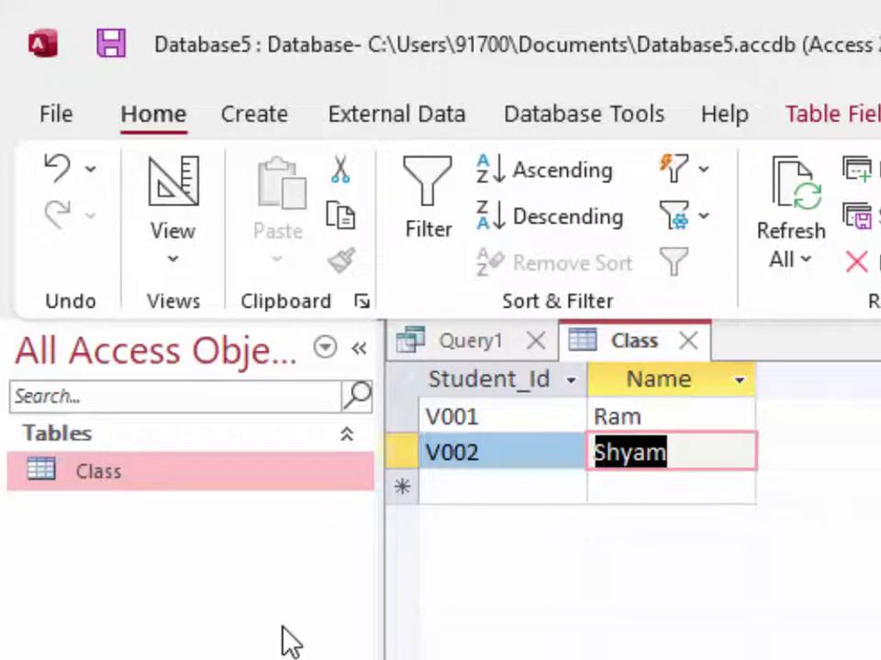
Create a new blank query in SQL view with the placeholder statement cleared
left_click(278, 129)
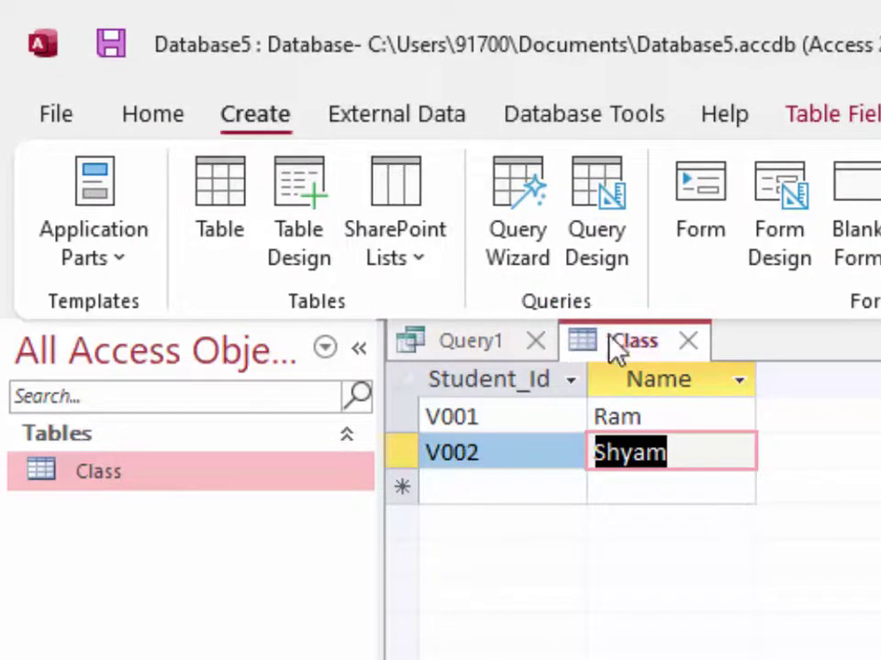
left_click(607, 194)
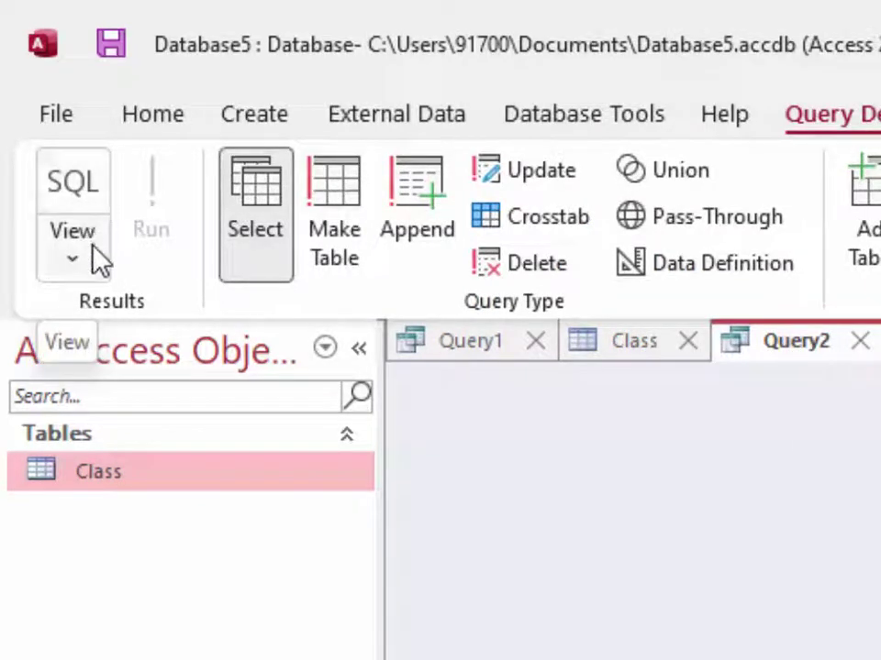
left_click(78, 200)
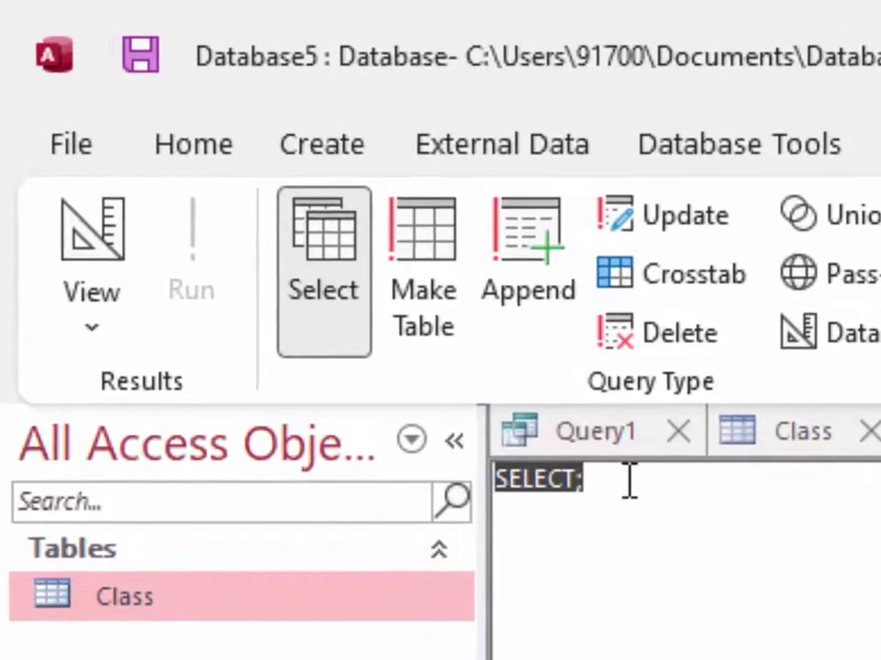
key("BackSpace")
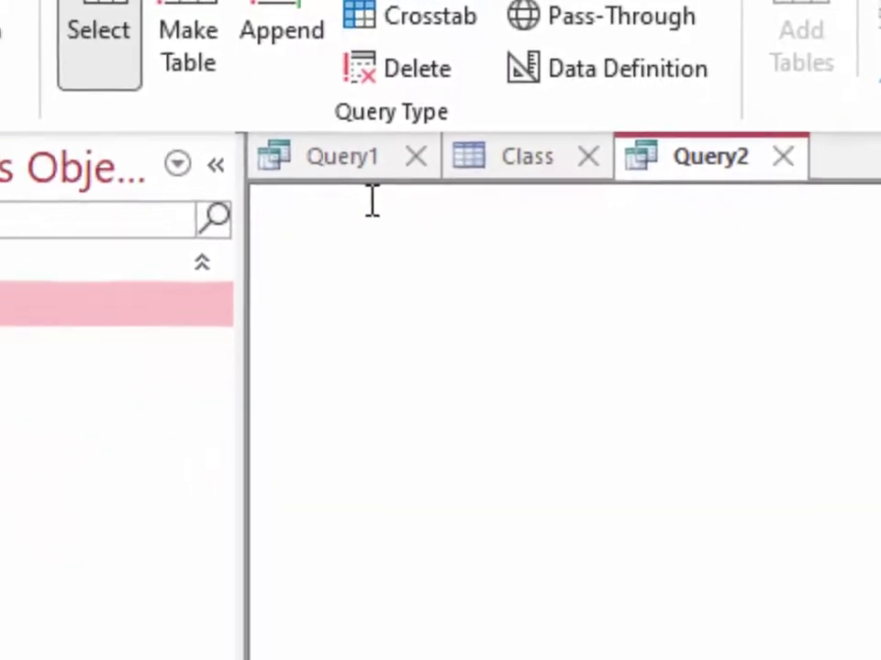
Type 'SELECT *' and, on the next line, 'FROM Class'
type("SELE")
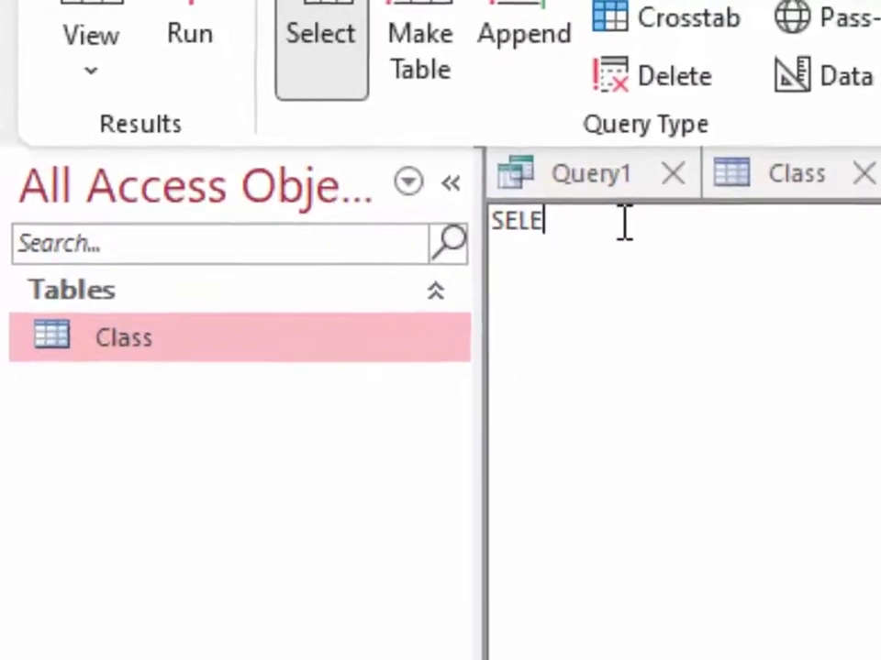
type("CT")
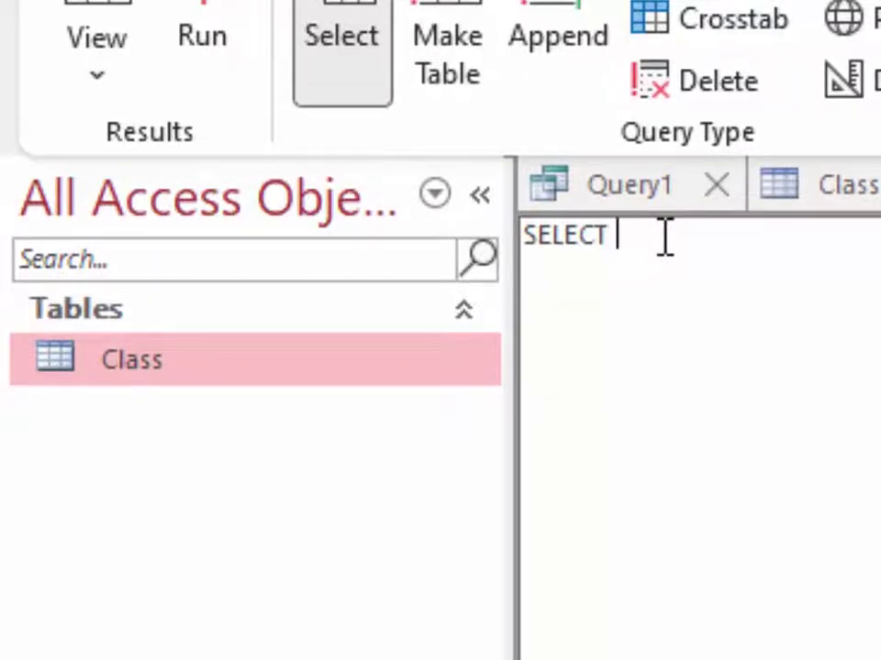
type(" *")
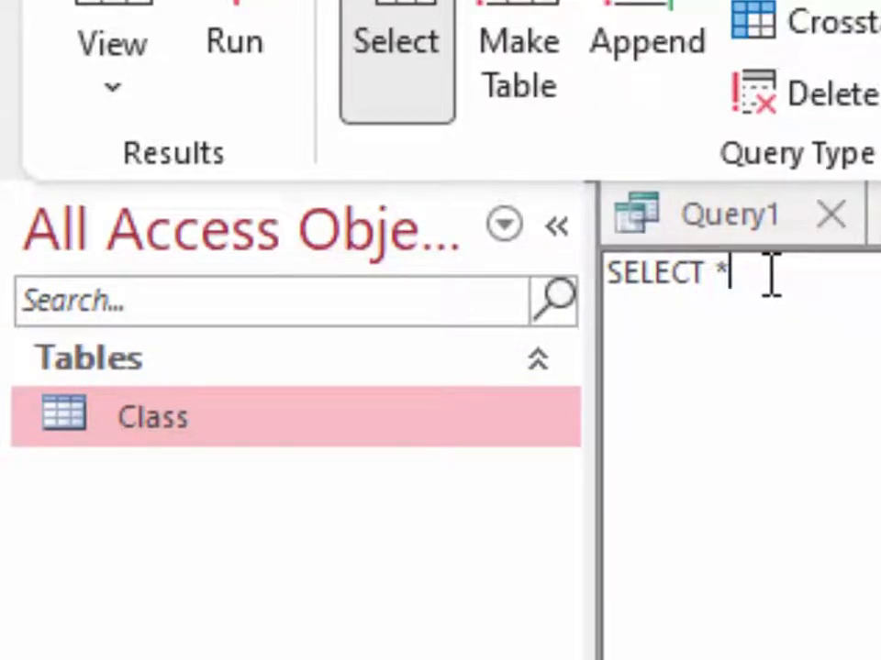
key("Return")
type("F")
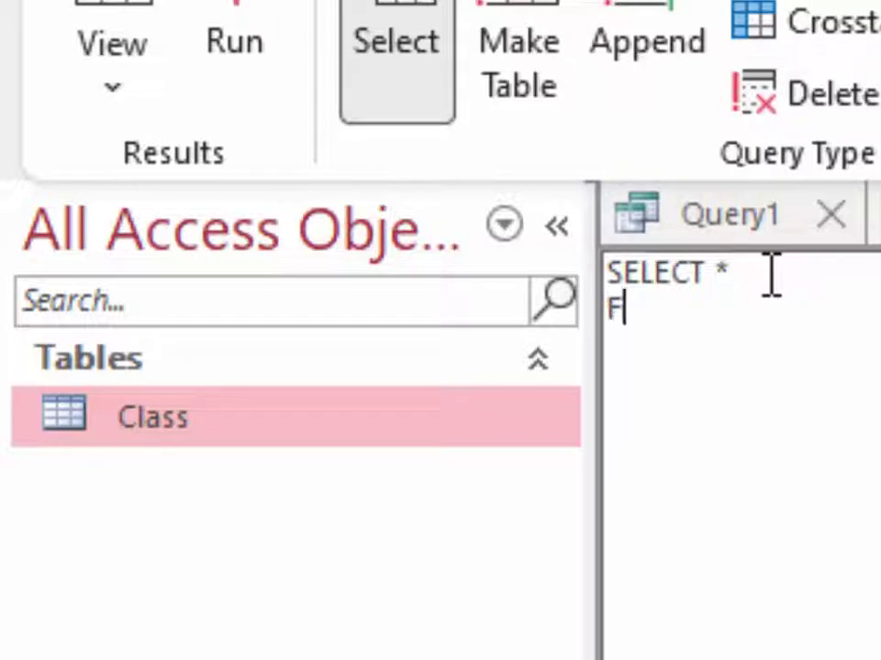
type("ROM ")
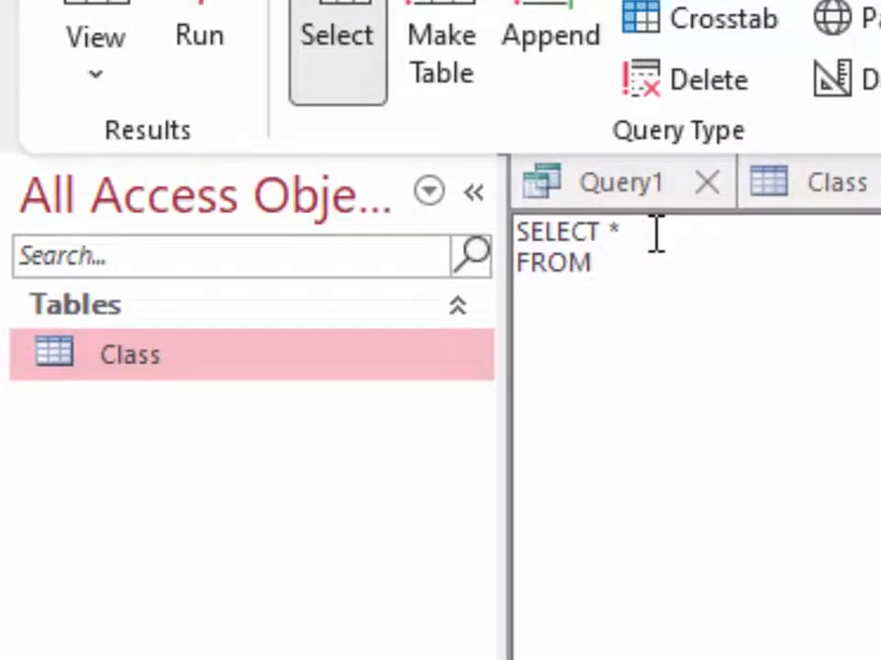
type("c")
type("L")
type("ASS")
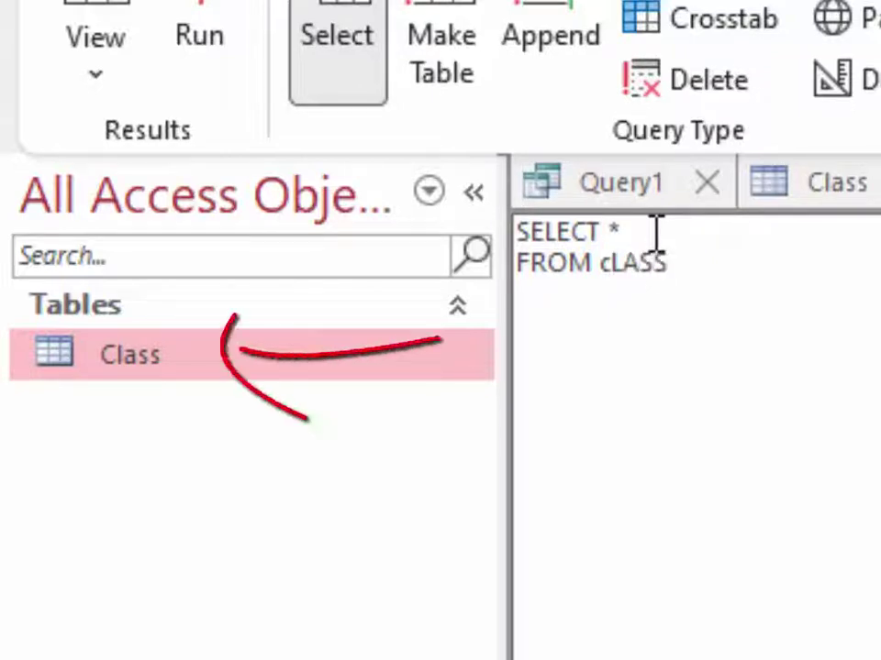
key("BackSpace")
key("BackSpace")
key("BackSpace")
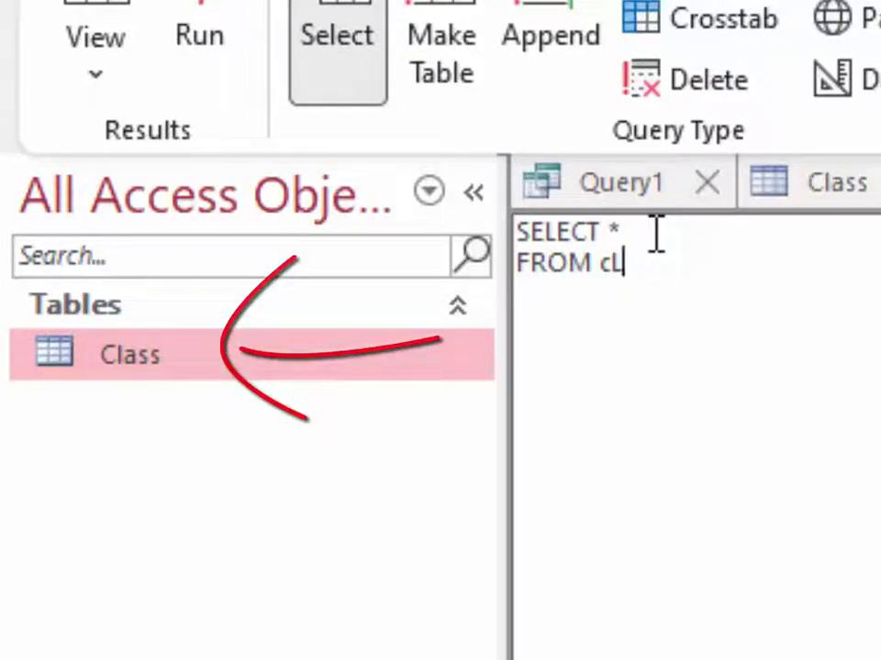
key("BackSpace")
key("BackSpace")
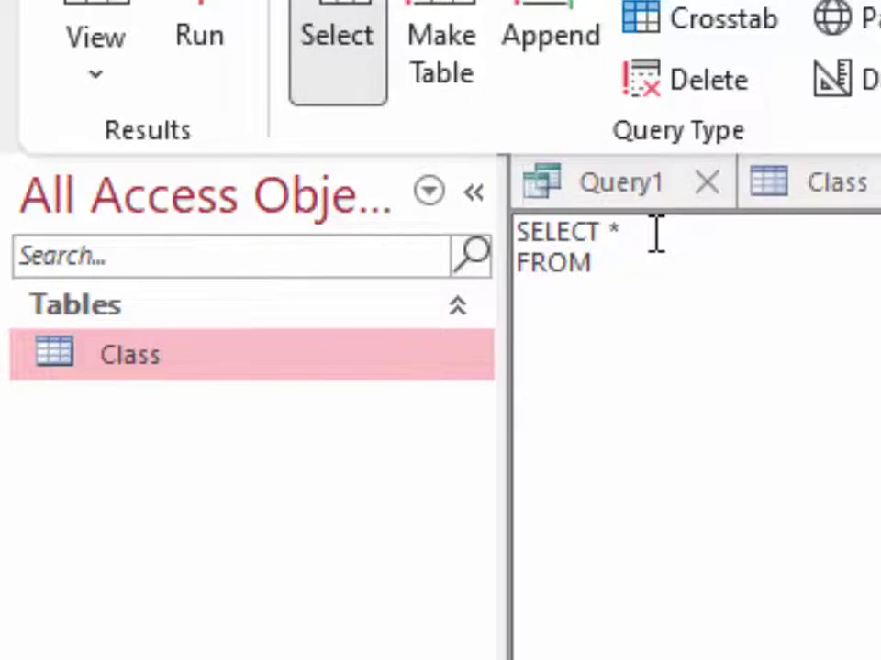
type(" Cl")
type("ass")
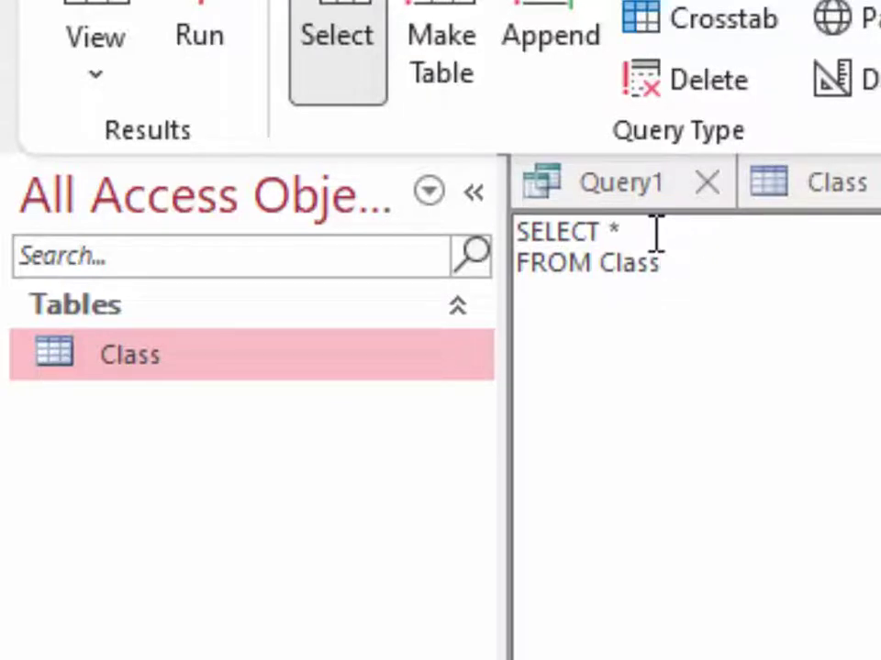
Begin a where clause on Student_Id, checking the field name against the Class table
key("Return")
type("w")
type("here")
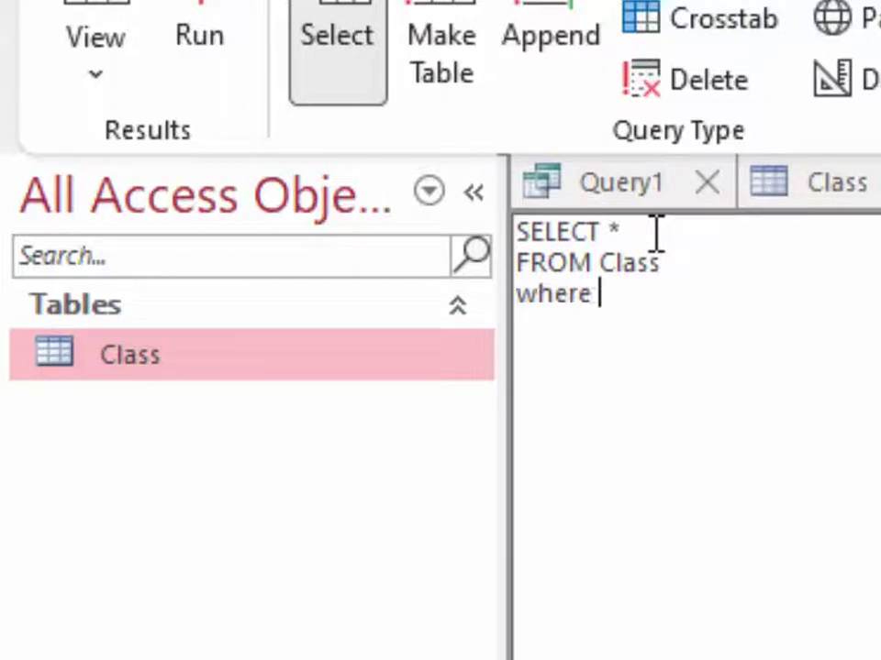
left_click(807, 185)
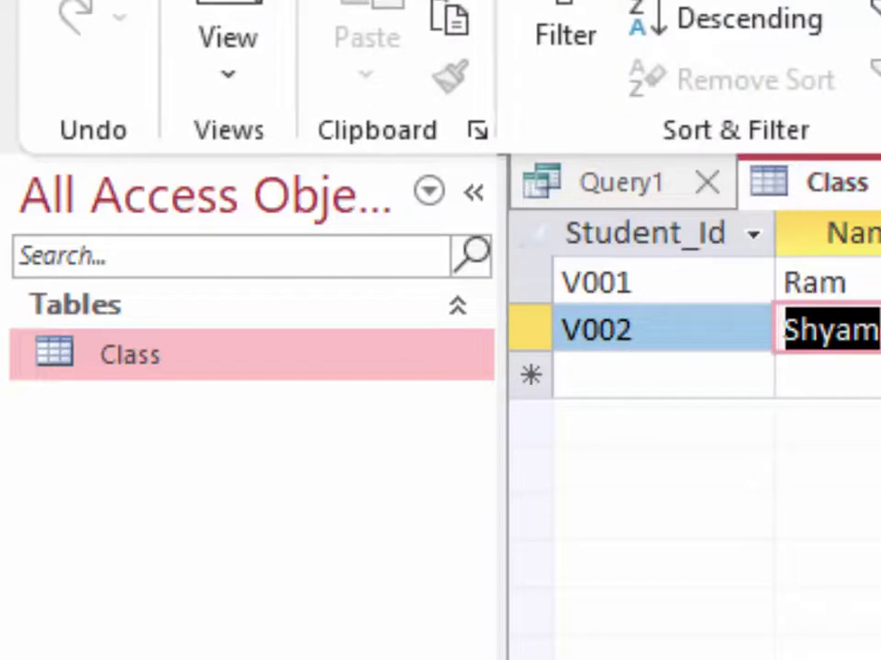
key("ctrl+F6")
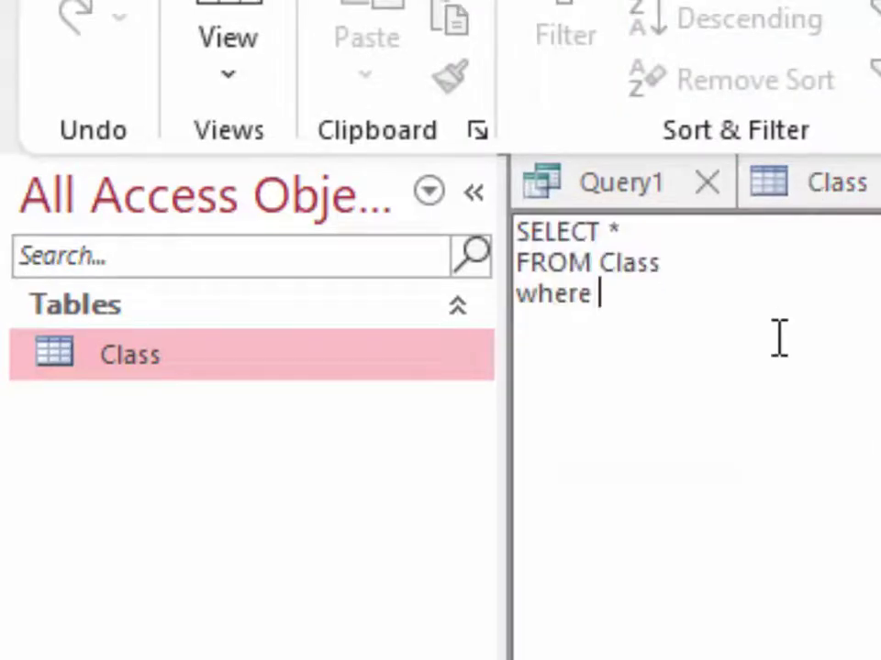
type("Stude")
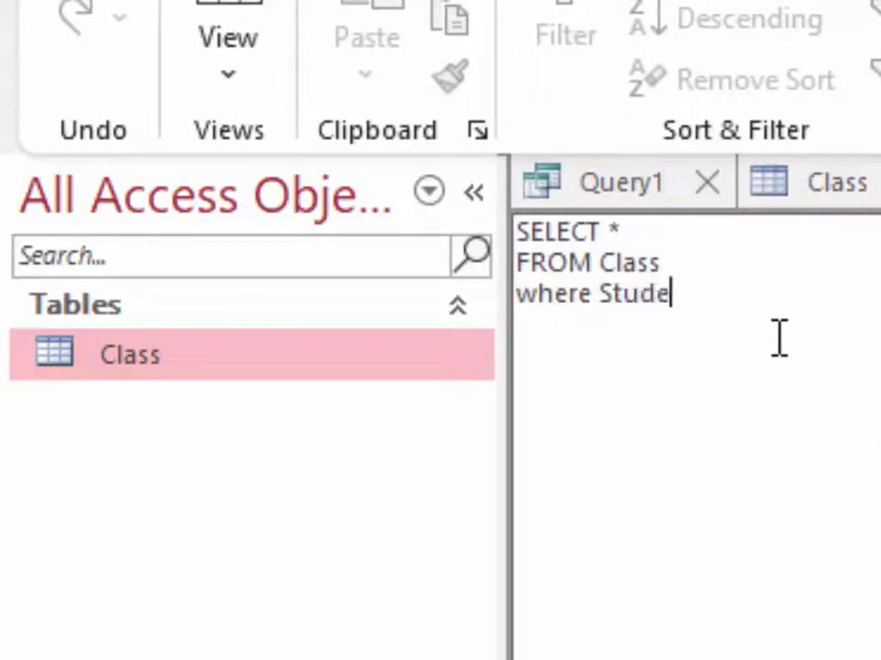
type("nt")
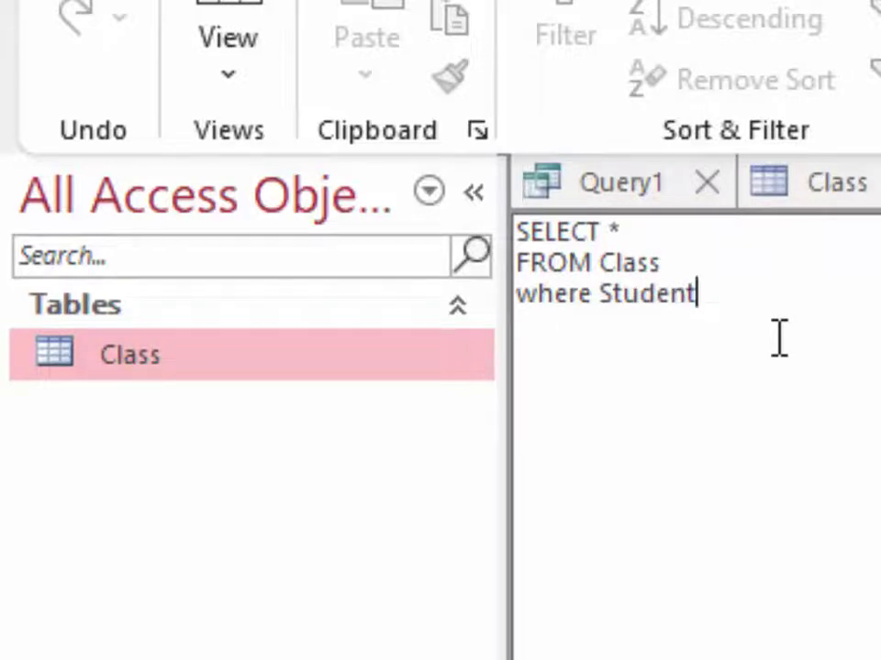
type("_")
left_click(805, 181)
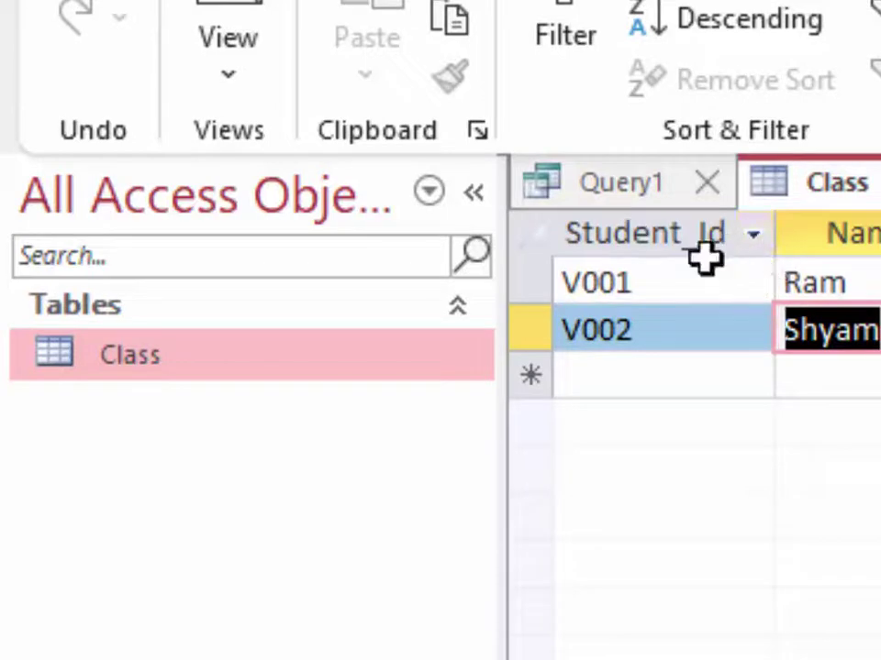
key("ctrl+F6")
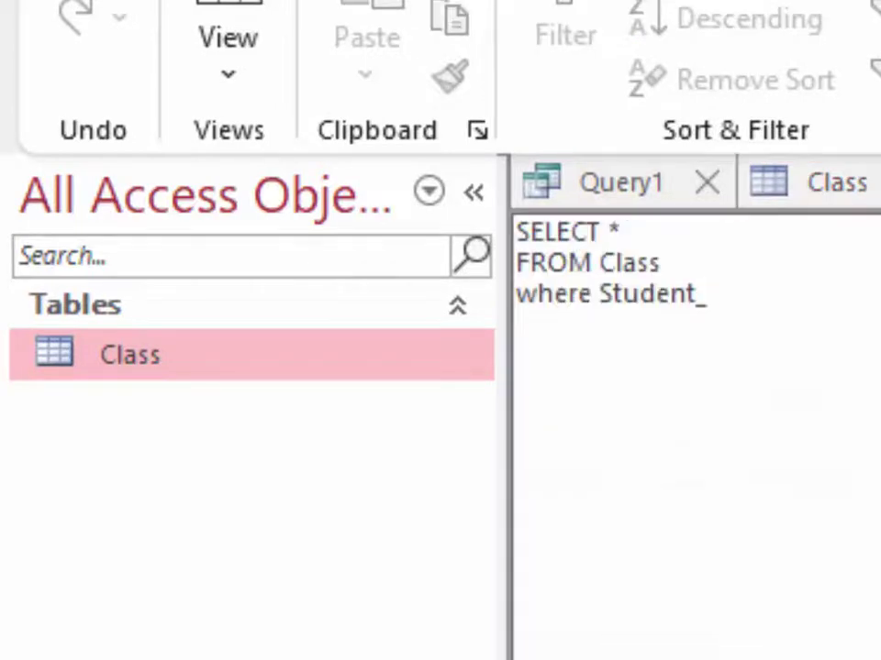
type("I")
type("d")
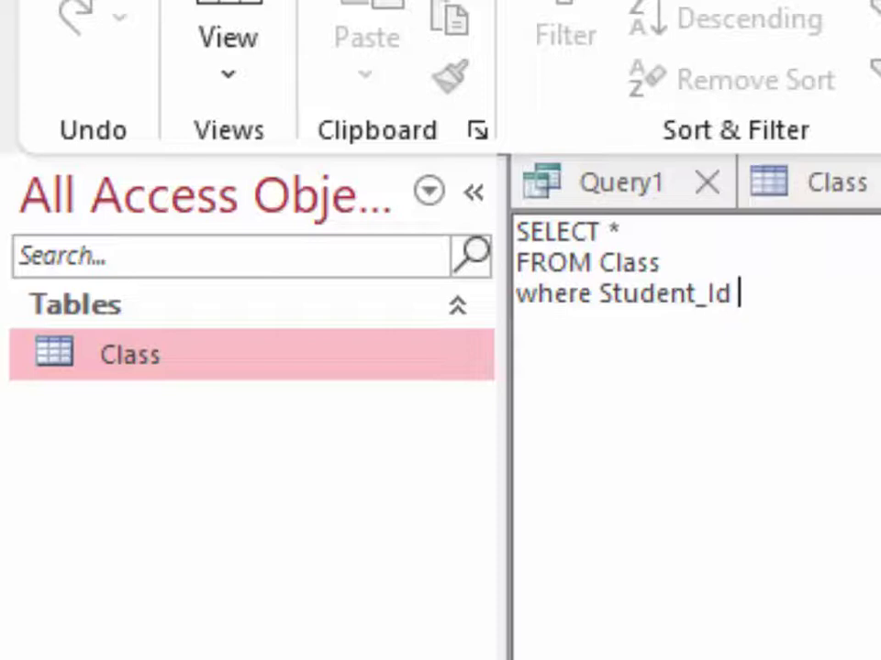
type(" V0")
key("BackSpace")
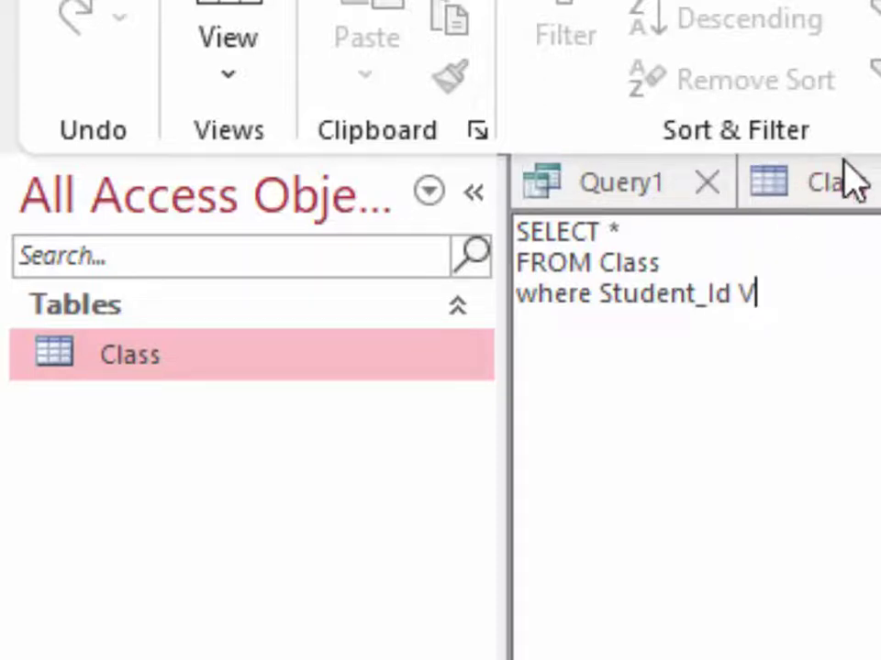
Complete the condition as Student_Id='V002'; with equals sign, quotes and semicolon
left_click(830, 194)
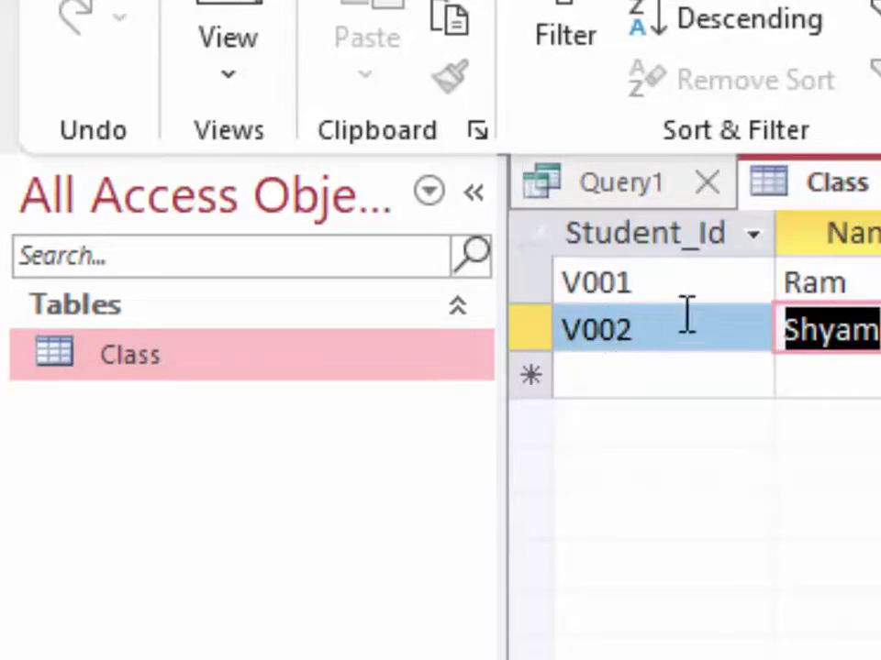
key("ctrl+F6")
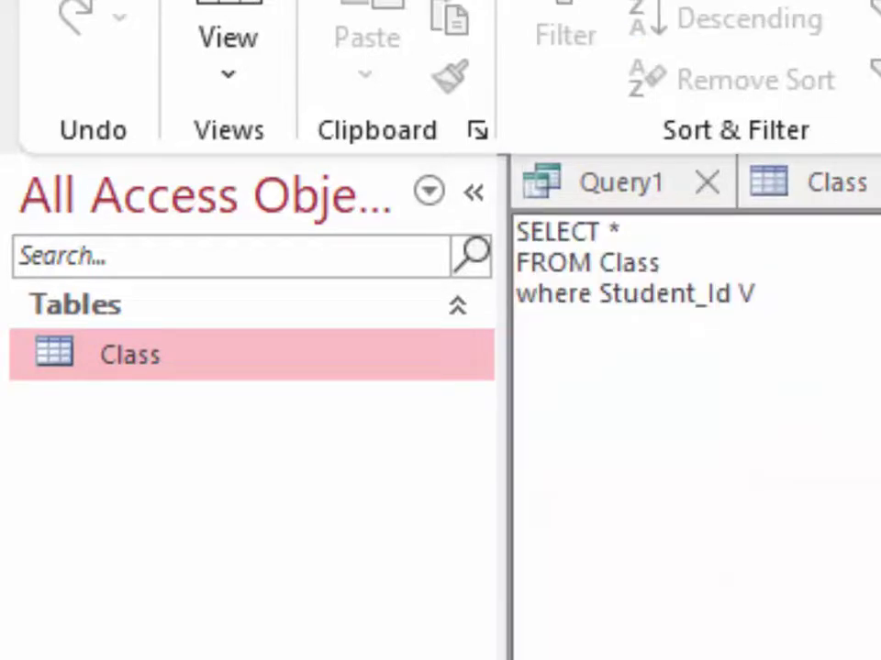
type("002")
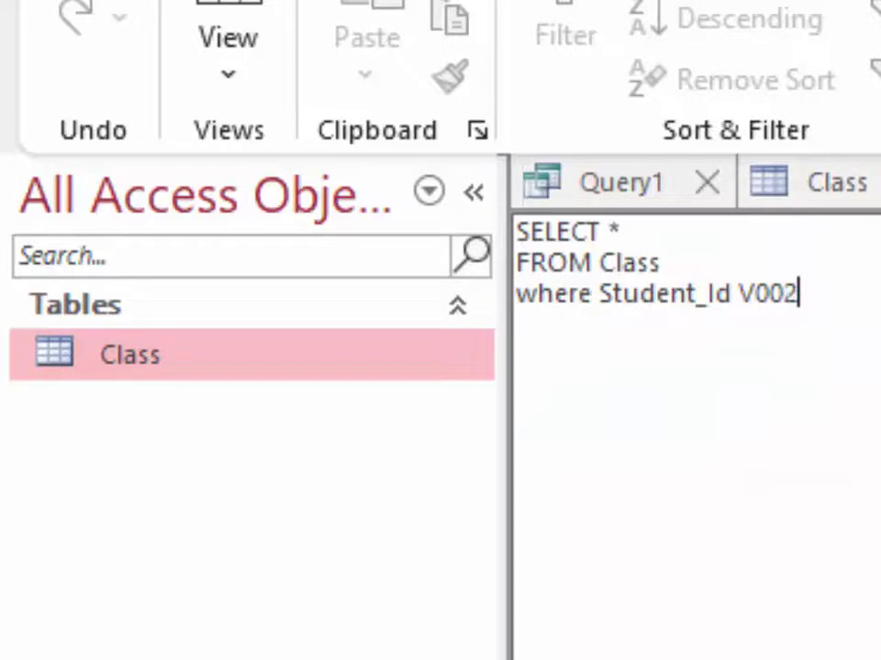
left_click(736, 294)
key("BackSpace")
type("=")
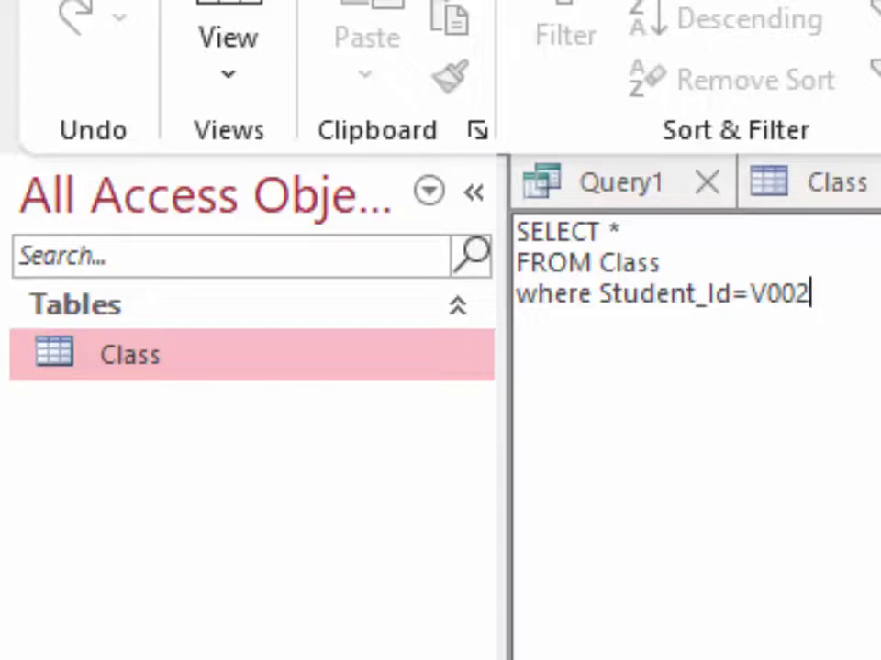
type("'")
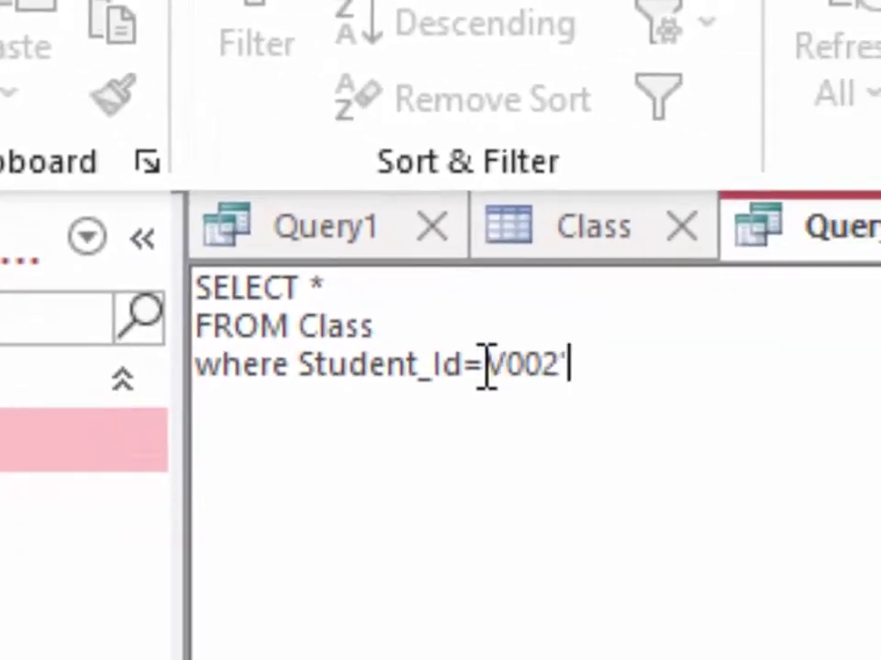
left_click(556, 418)
type("'")
key("Up")
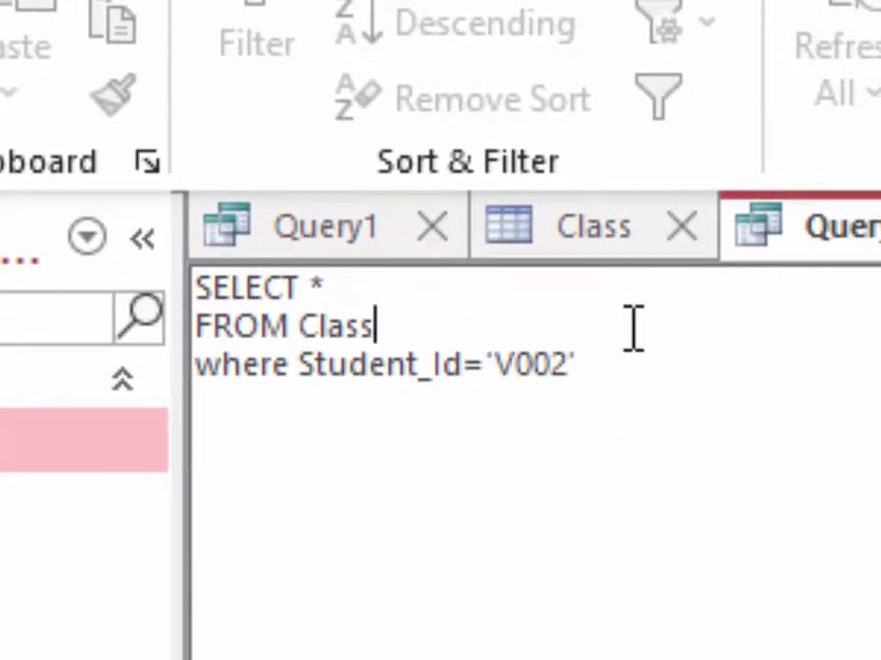
left_click(628, 374)
type(";")
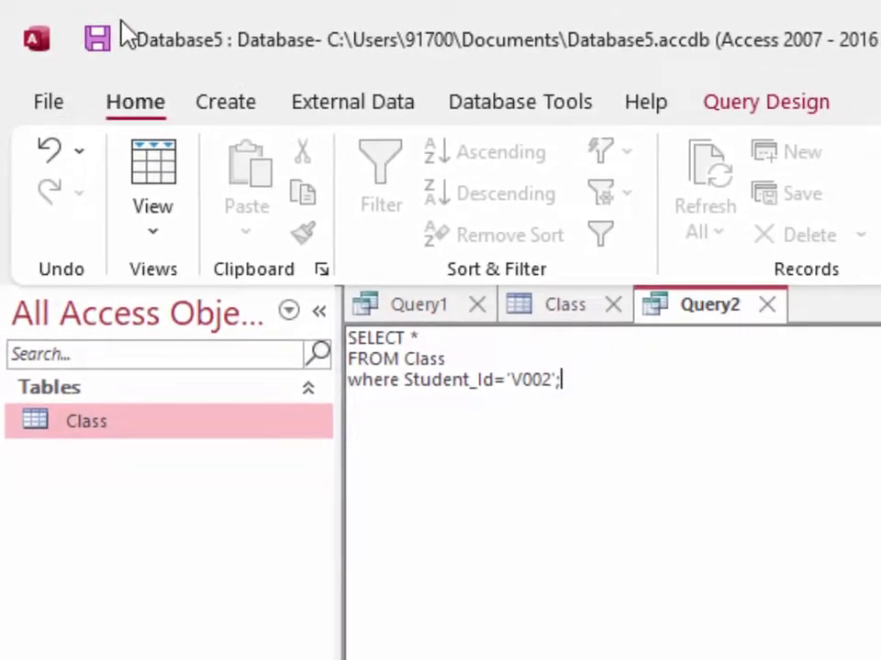
Save the query as Query2 and open it to show the V002 Shyam record
left_click(98, 55)
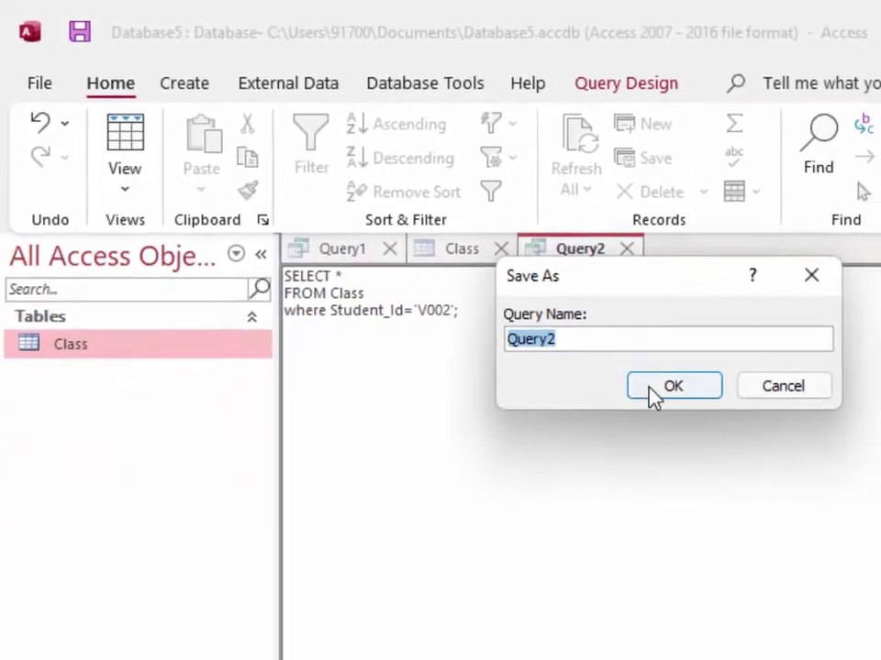
left_click(653, 393)
double_click(92, 400)
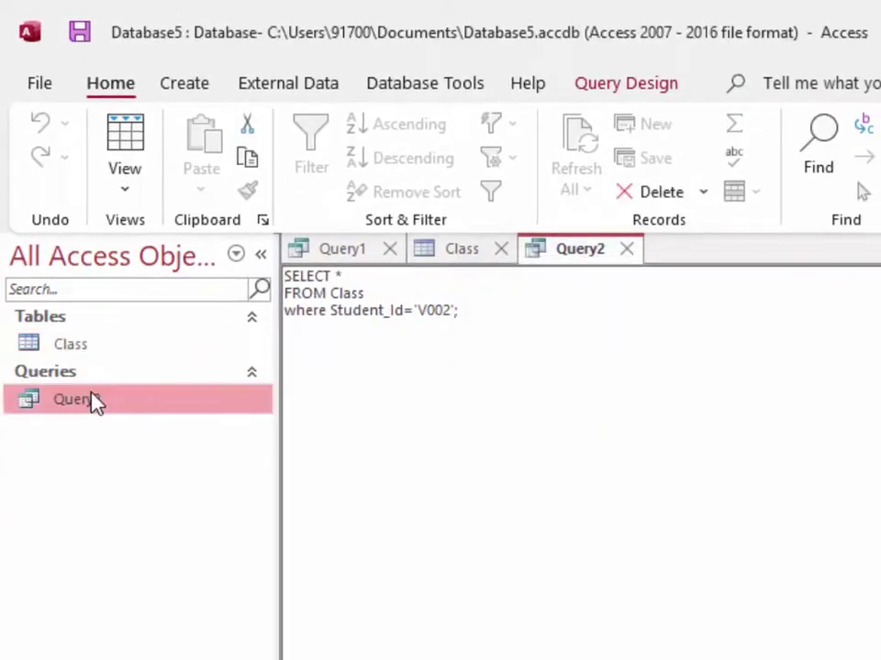